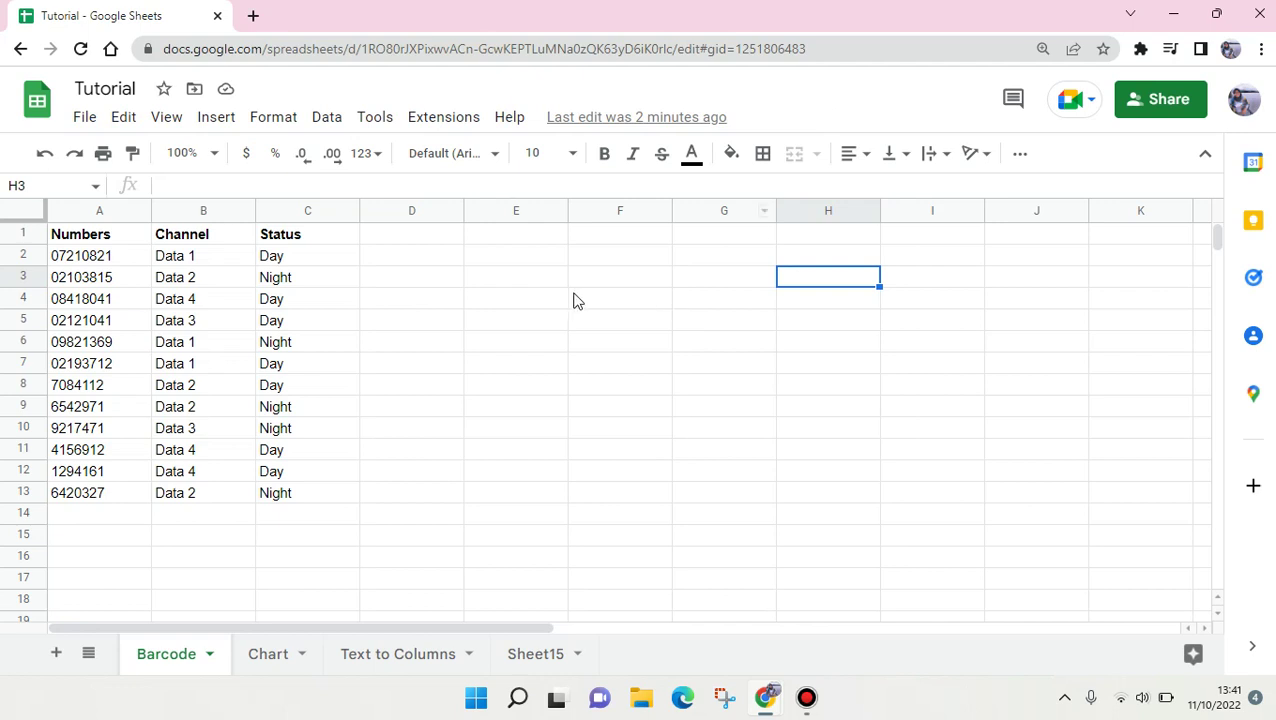
pyautogui.click(574, 300)
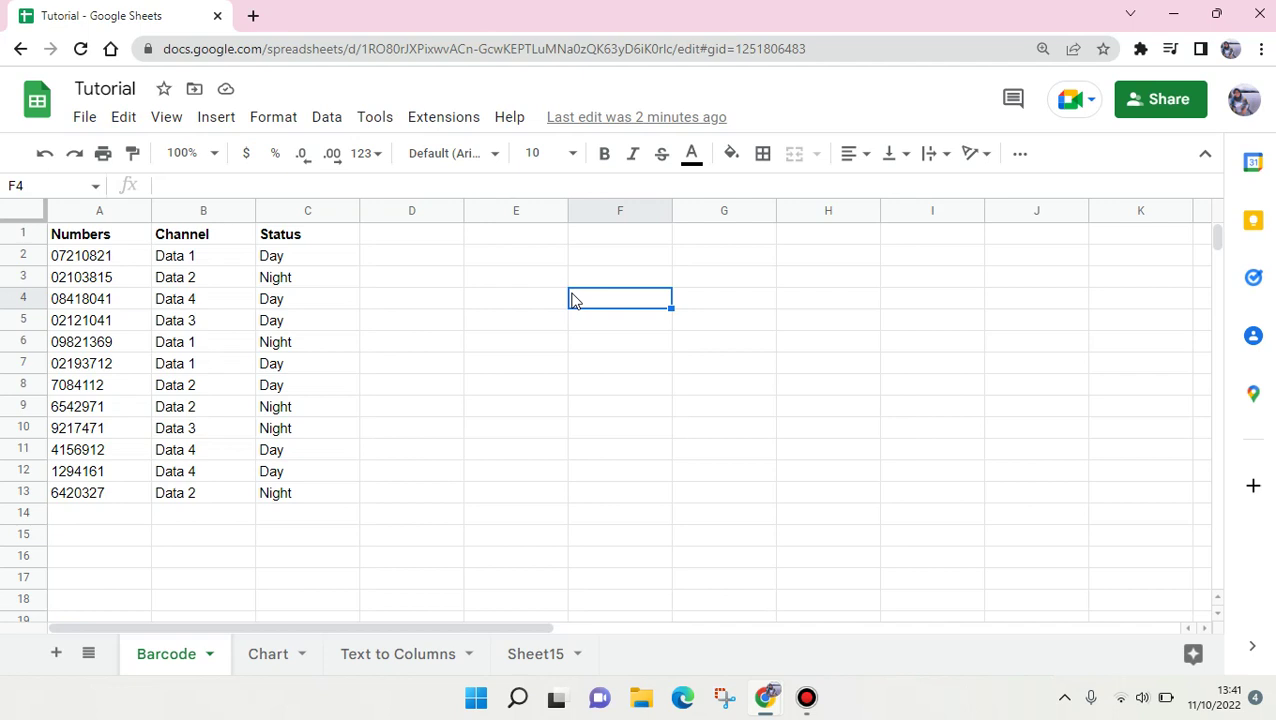
pyautogui.click(516, 299)
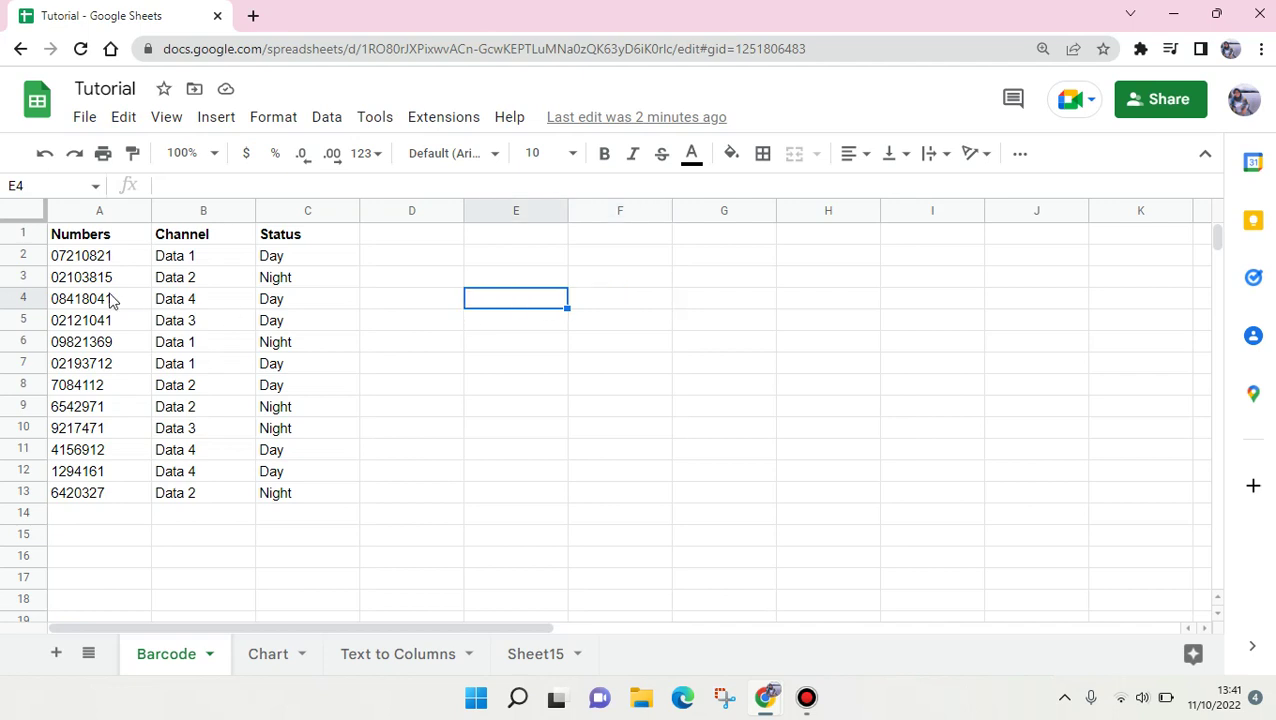
pyautogui.moveTo(97, 238); pyautogui.dragTo(288, 501)
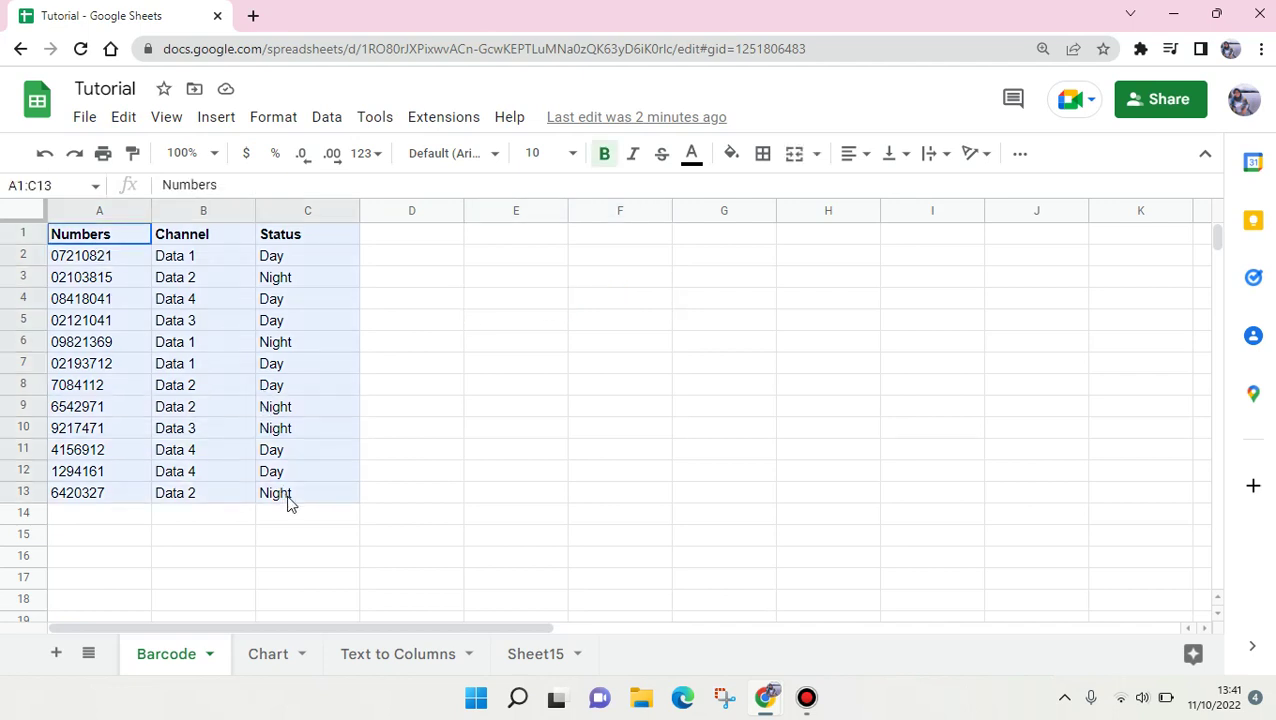
pyautogui.click(490, 461)
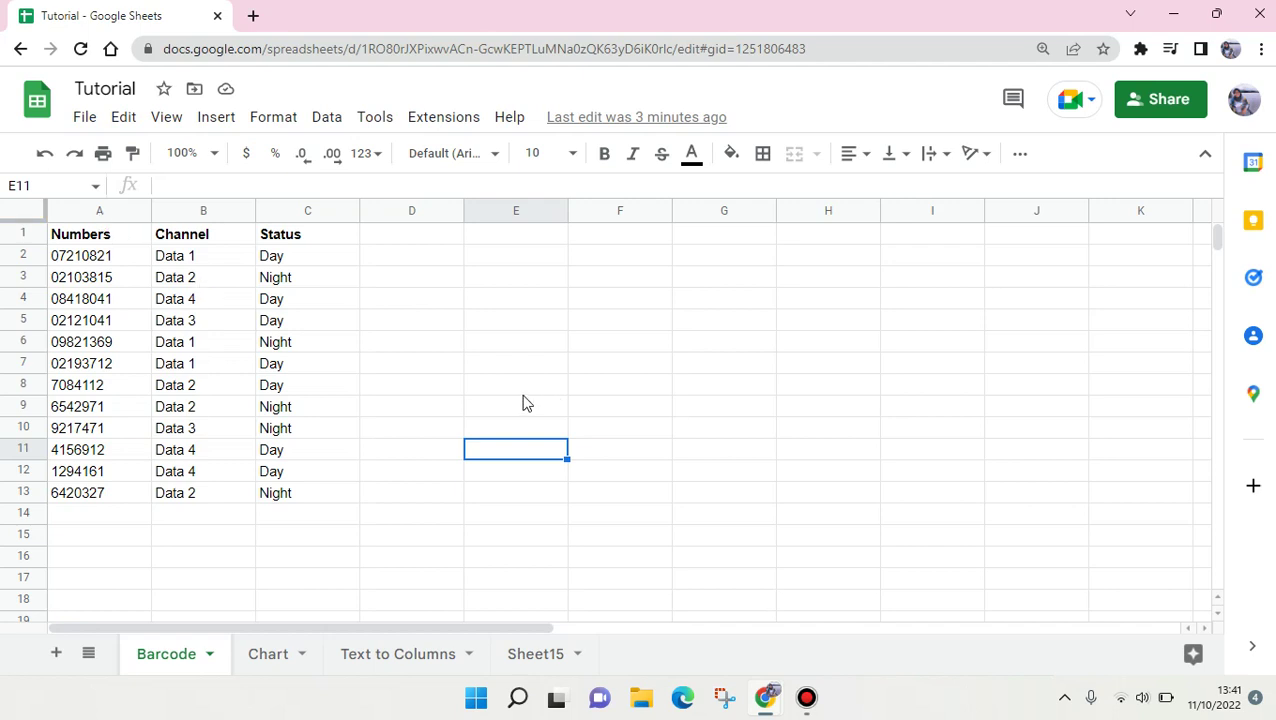
pyautogui.click(518, 324)
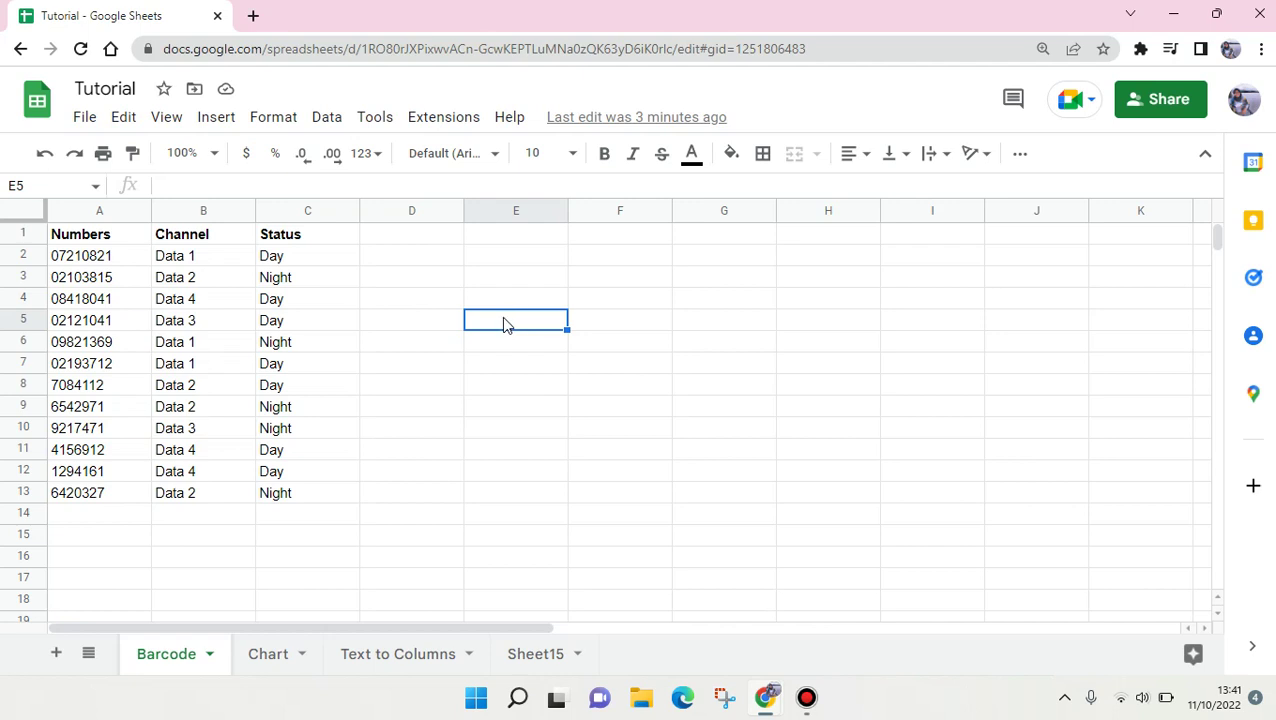
pyautogui.click(505, 284)
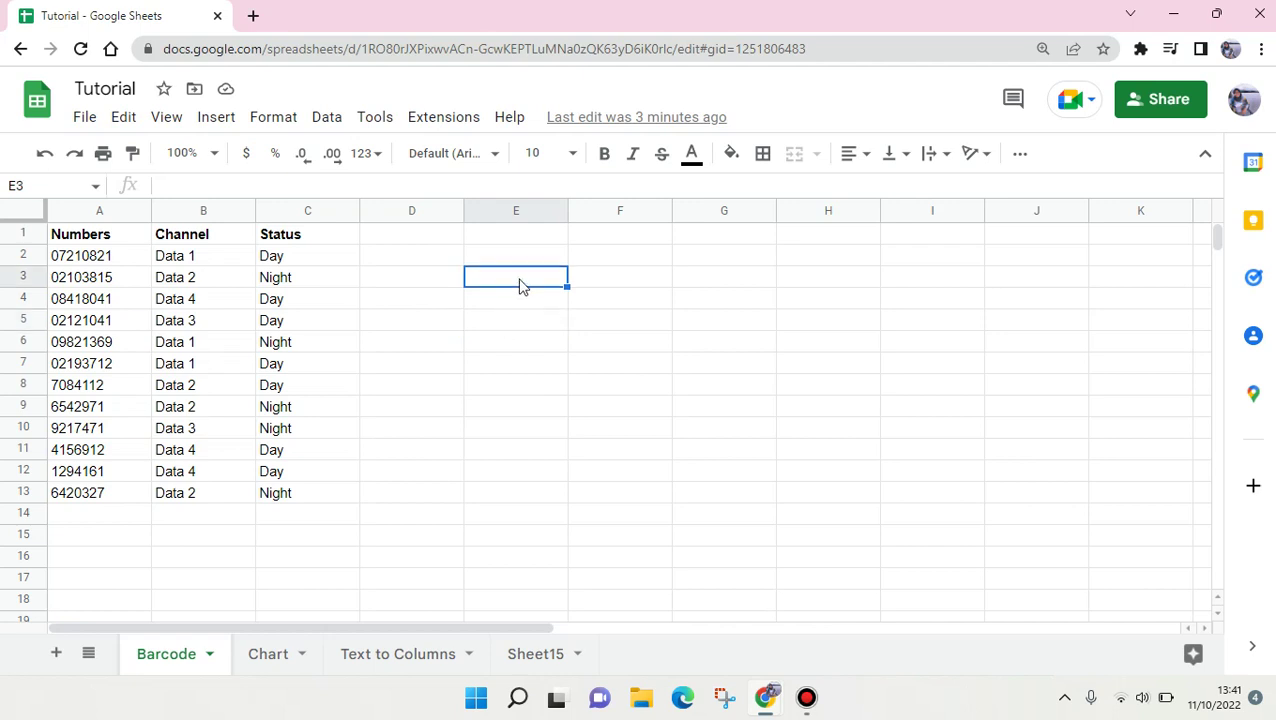
# Start a FILTER formula in cell E2 with columns A:C as its range.
pyautogui.click(555, 262)
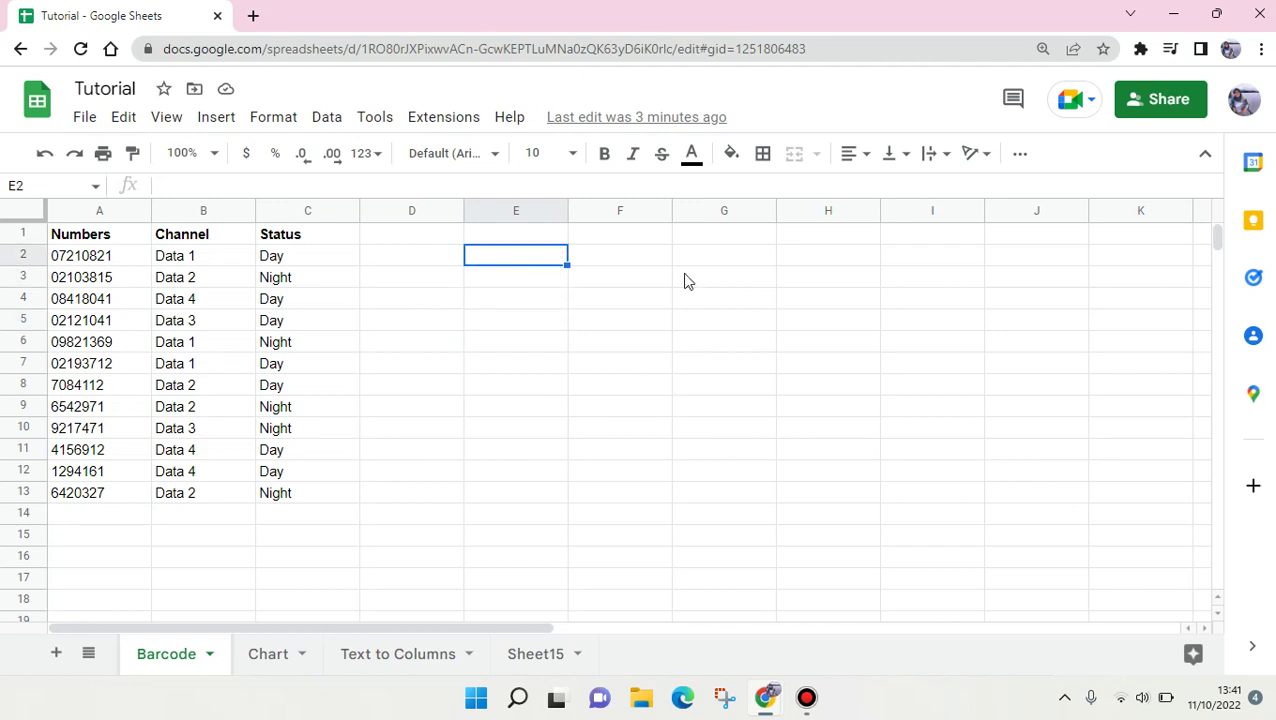
pyautogui.write('=')
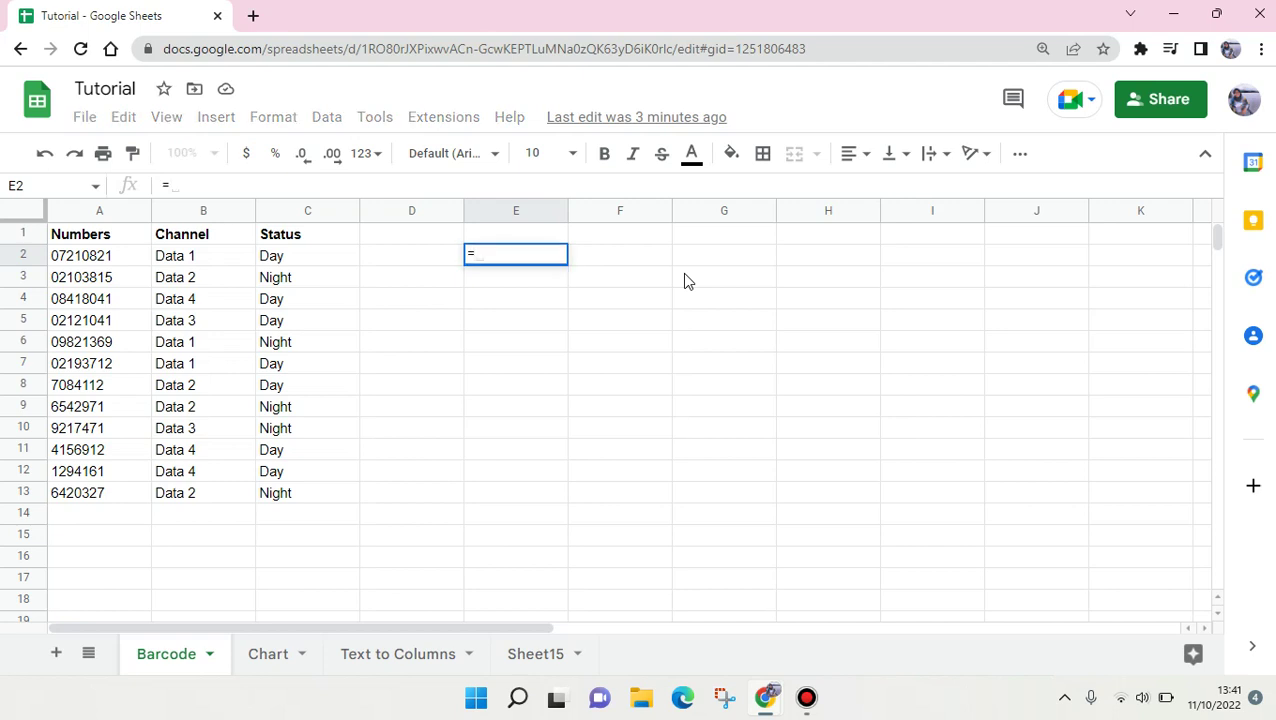
pyautogui.write('FILTE')
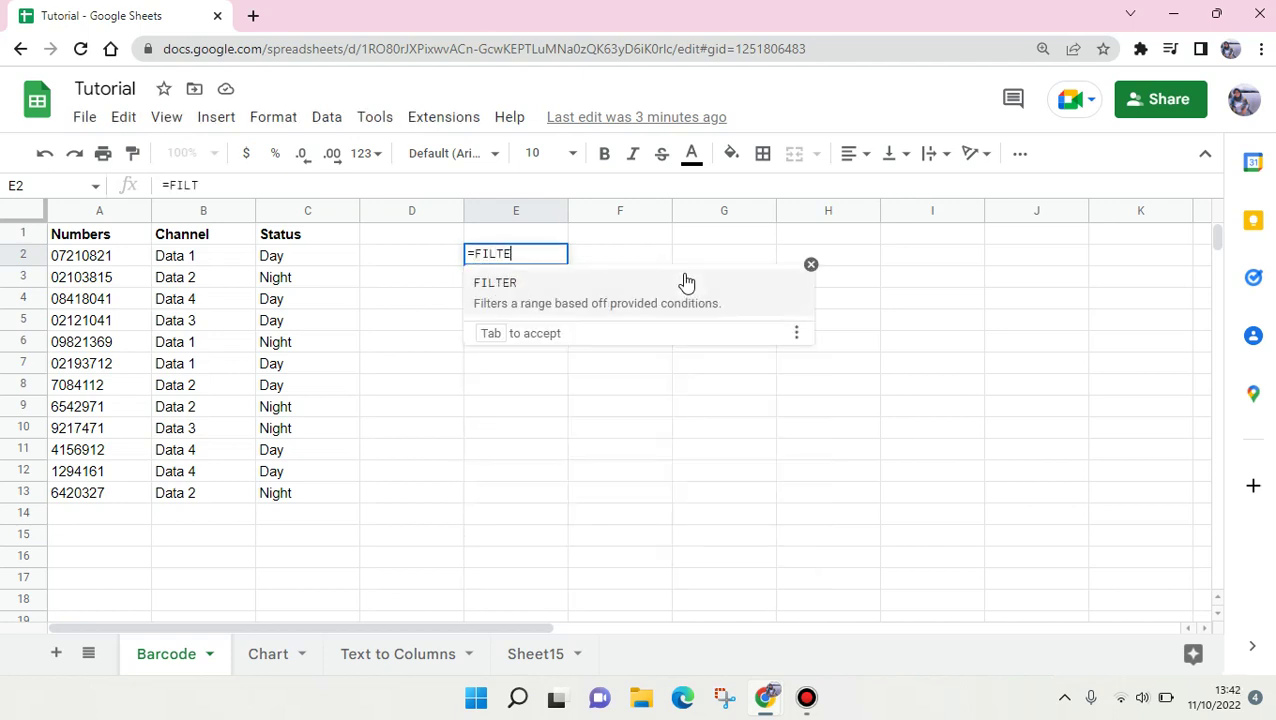
pyautogui.write('R(')
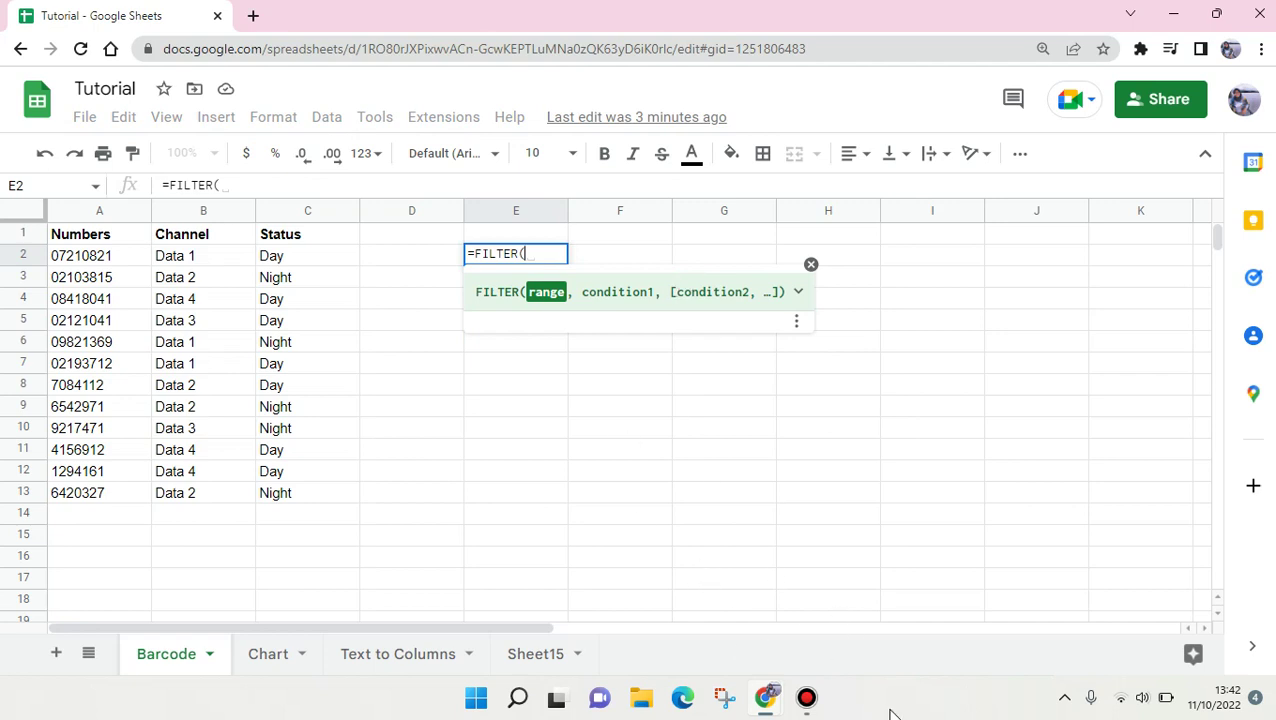
pyautogui.write('/')
pyautogui.press('BackSpace')
pyautogui.click(77, 211)
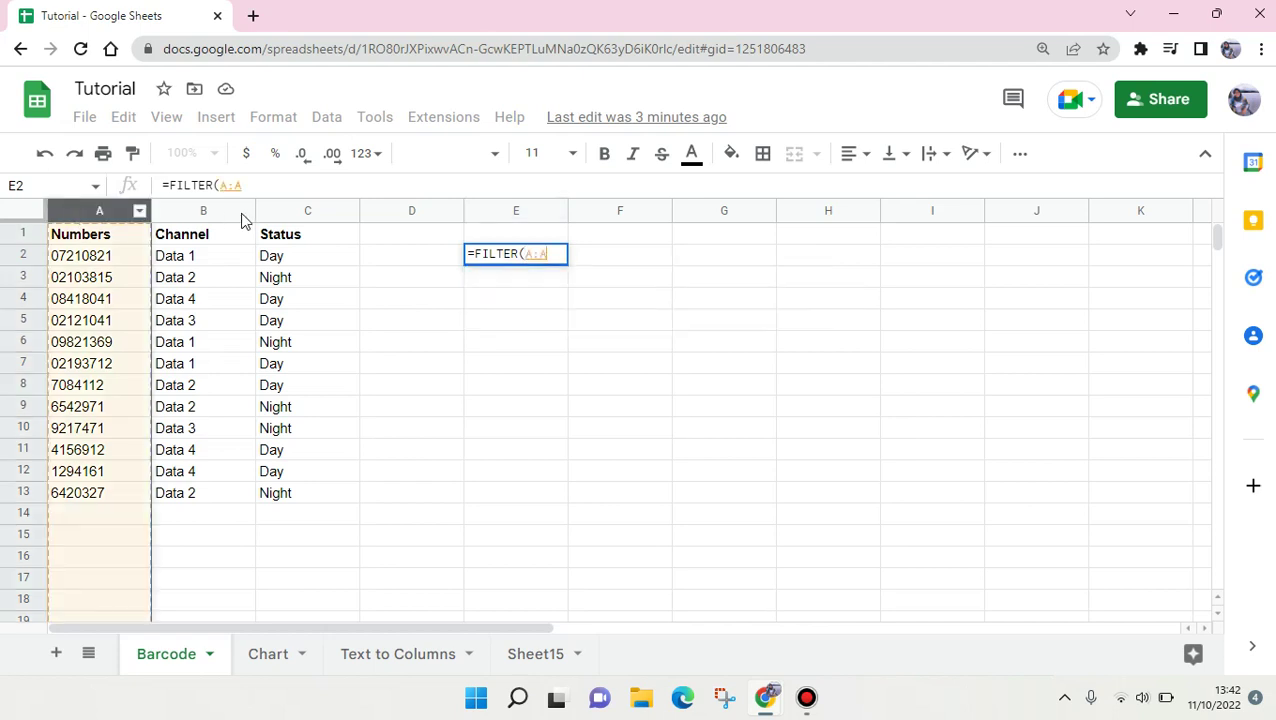
pyautogui.moveTo(72, 218); pyautogui.dragTo(311, 222)
pyautogui.write(',')
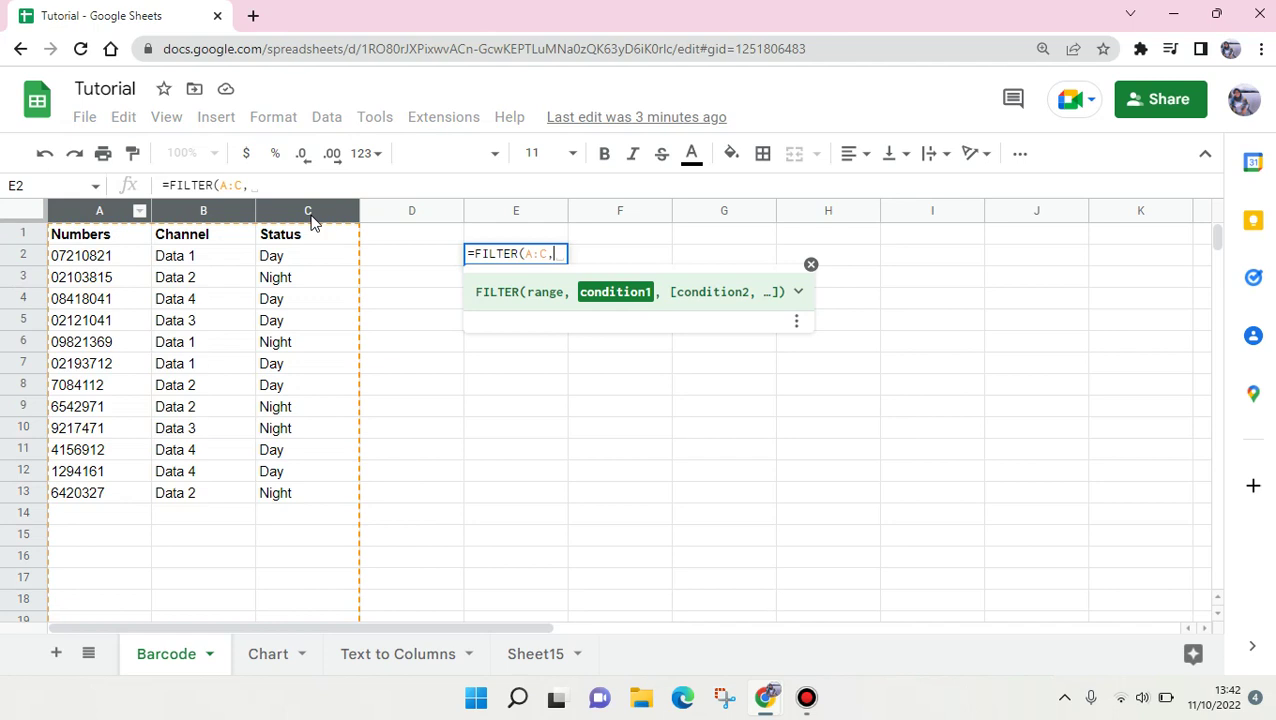
# Add the parenthesised condition (B:B="Data 2") to the FILTER formula in E2.
pyautogui.write('(')
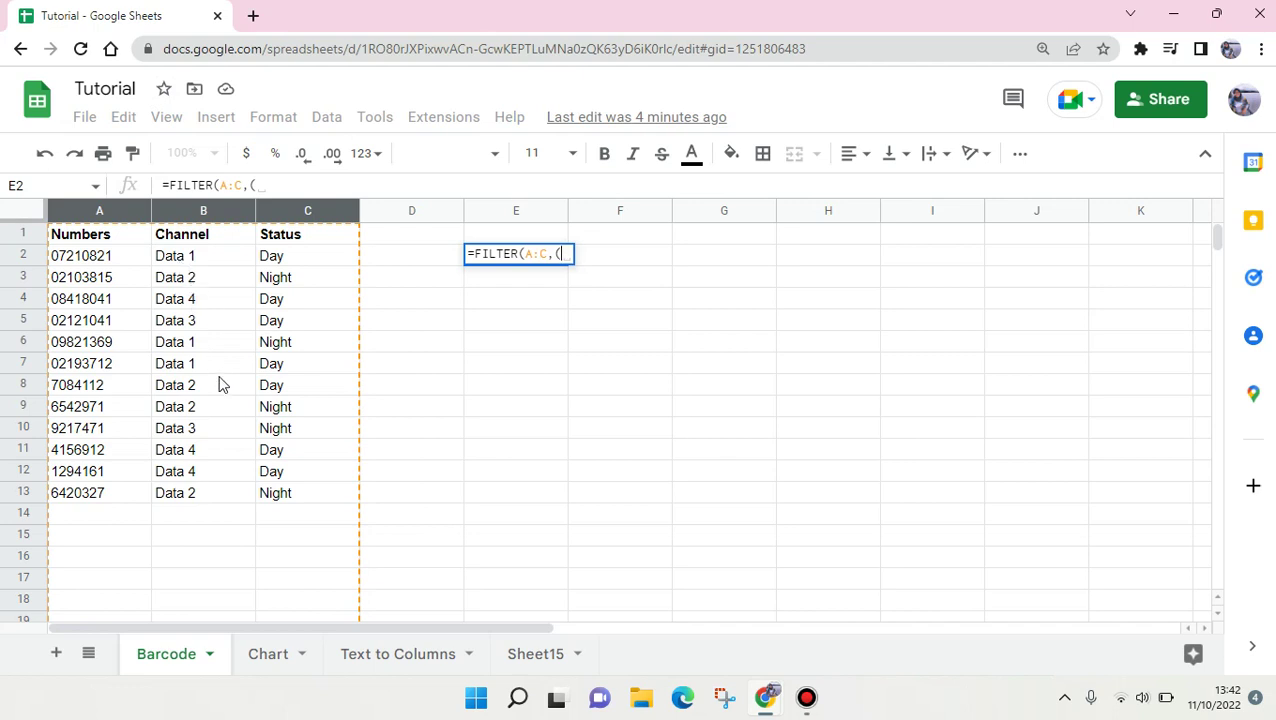
pyautogui.click(218, 213)
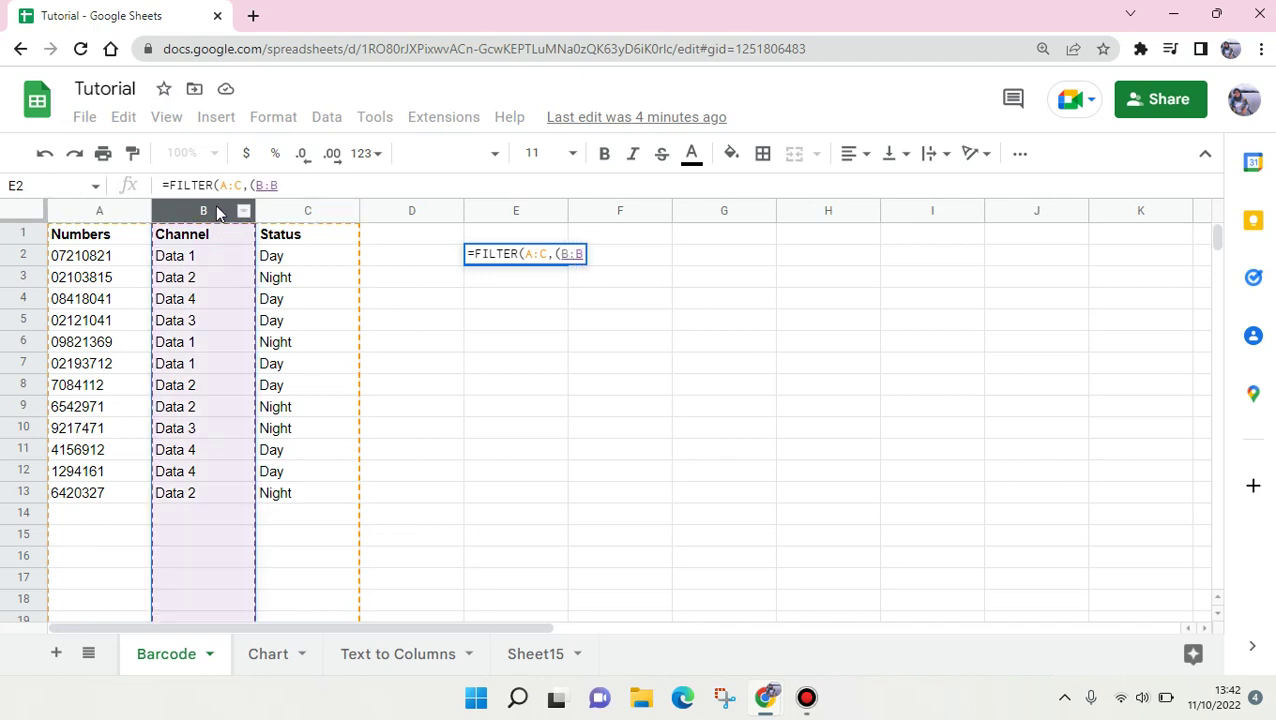
pyautogui.write('/')
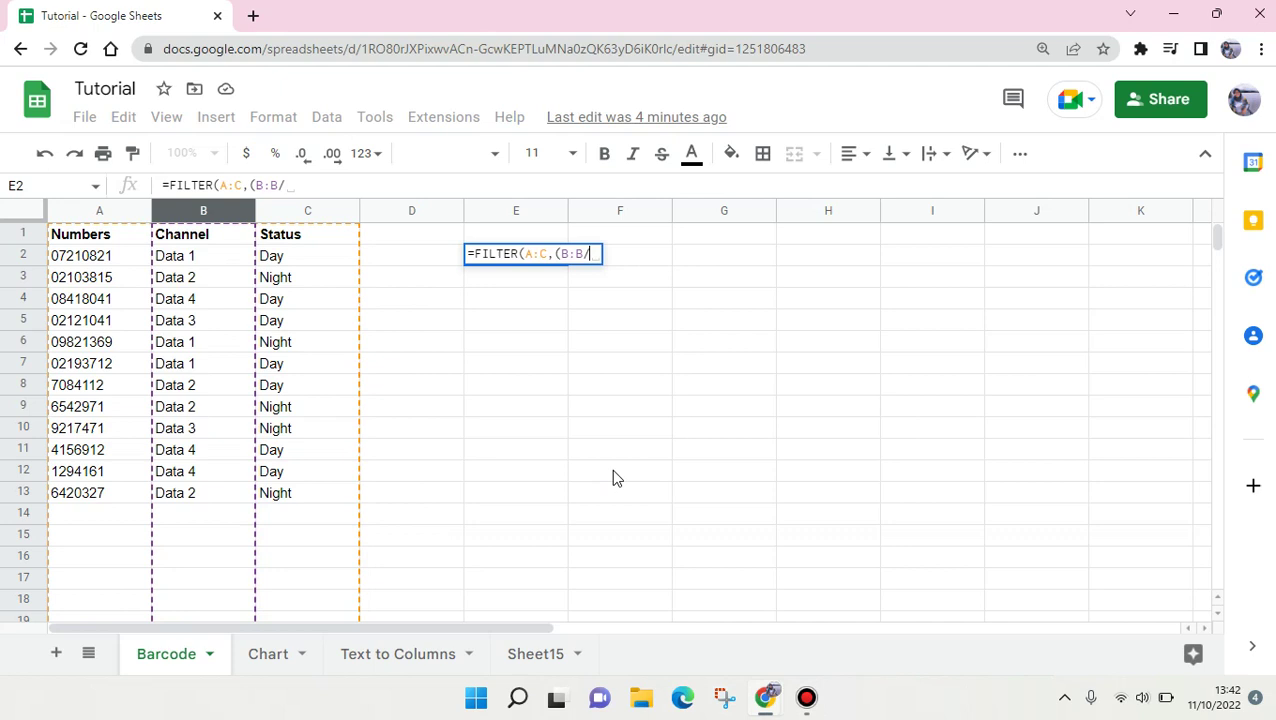
pyautogui.press('BackSpace')
pyautogui.write('="dATA')
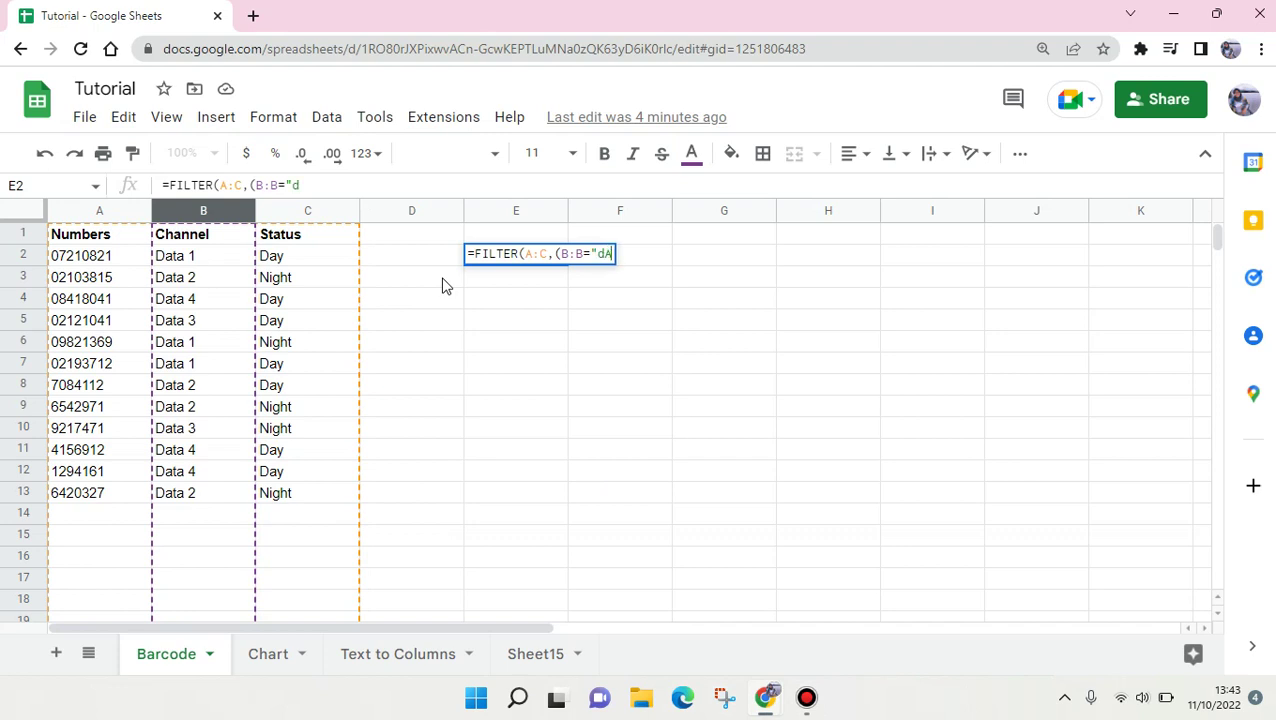
pyautogui.press('BackSpace')
pyautogui.press('BackSpace')
pyautogui.press('BackSpace')
pyautogui.write('Data 2')
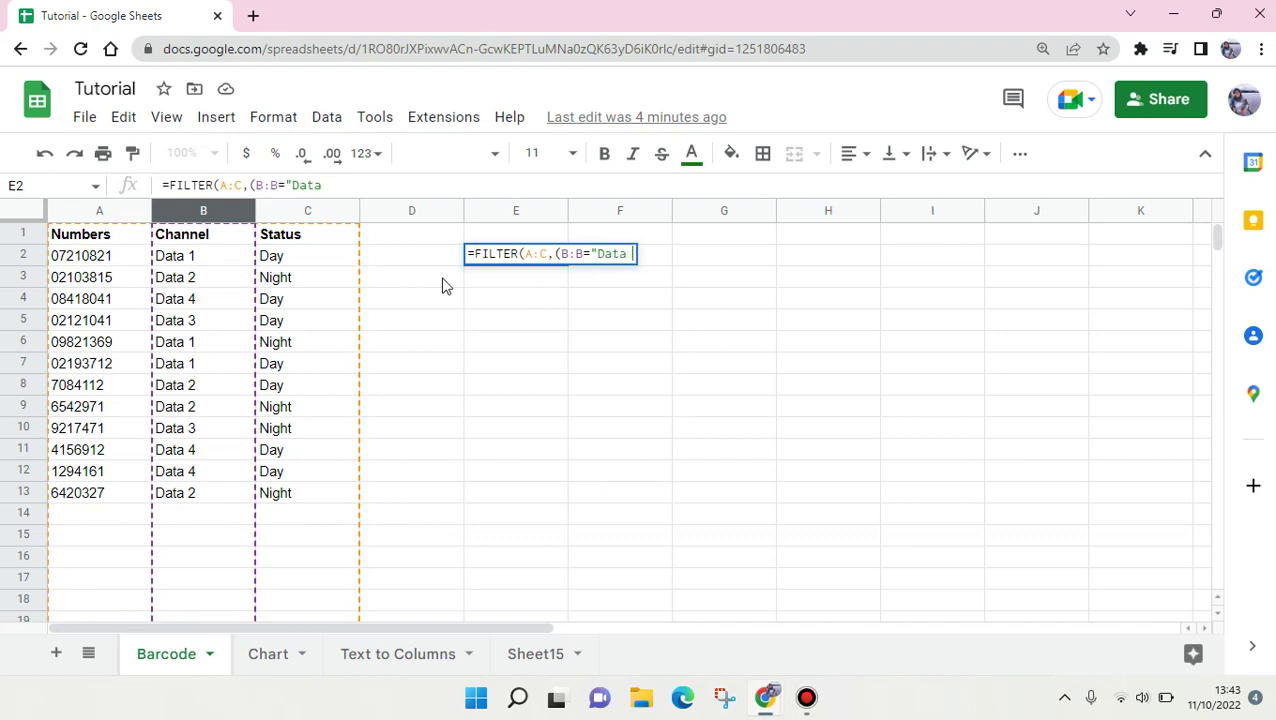
pyautogui.write('")')
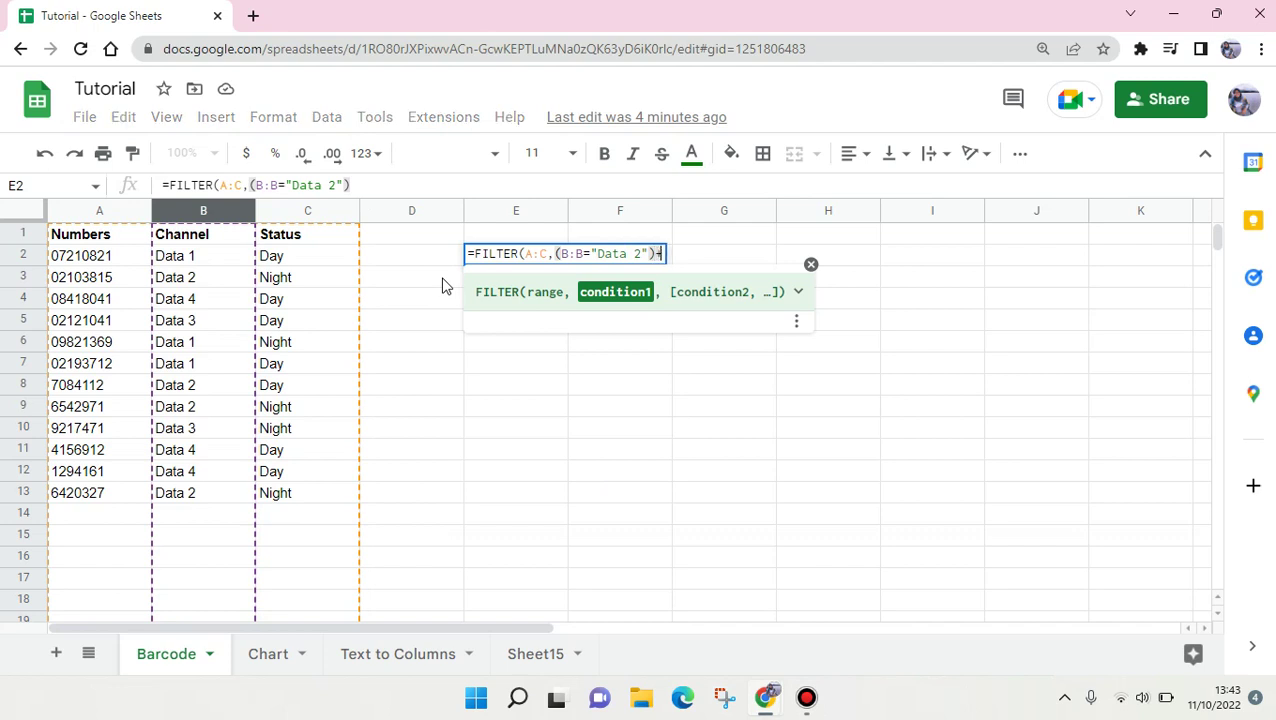
# Add a plus sign and an opening parenthesis, and append a copy of the (B:B="Data 2") condition as the OR alternative.
pyautogui.write('+(')
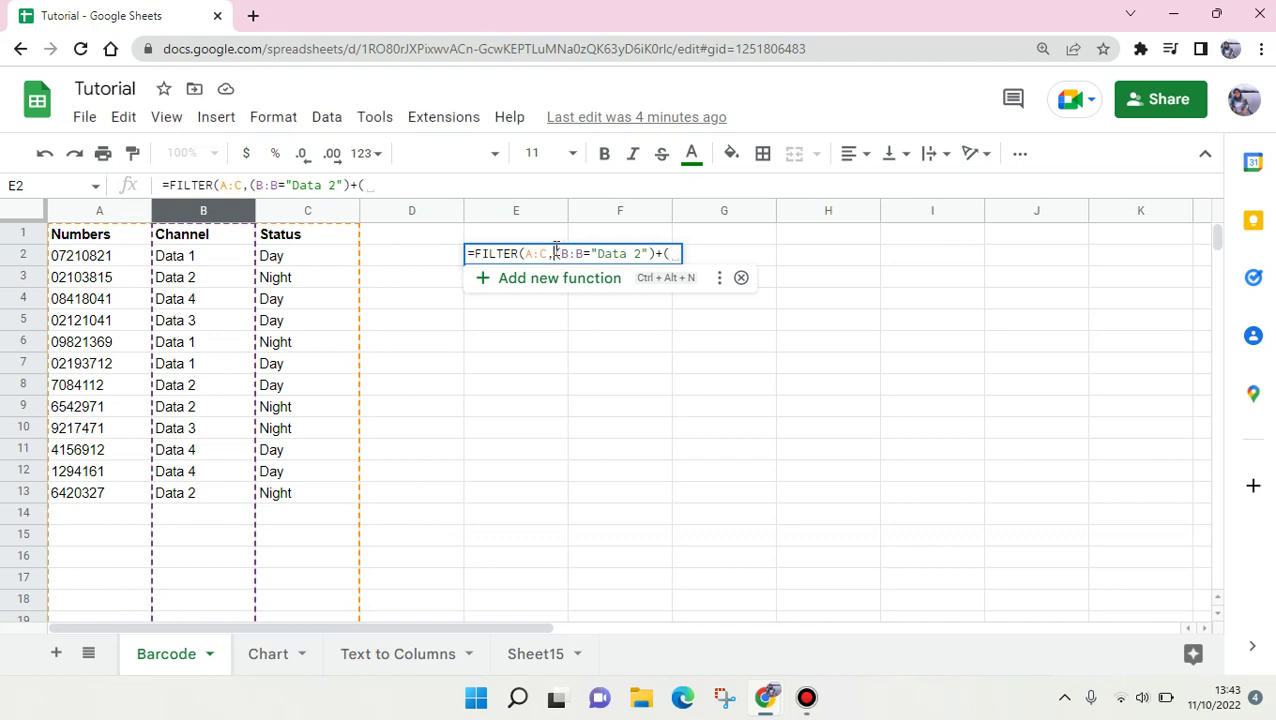
pyautogui.moveTo(556, 254); pyautogui.dragTo(657, 252)
pyautogui.hotkey('ctrl', 'c')
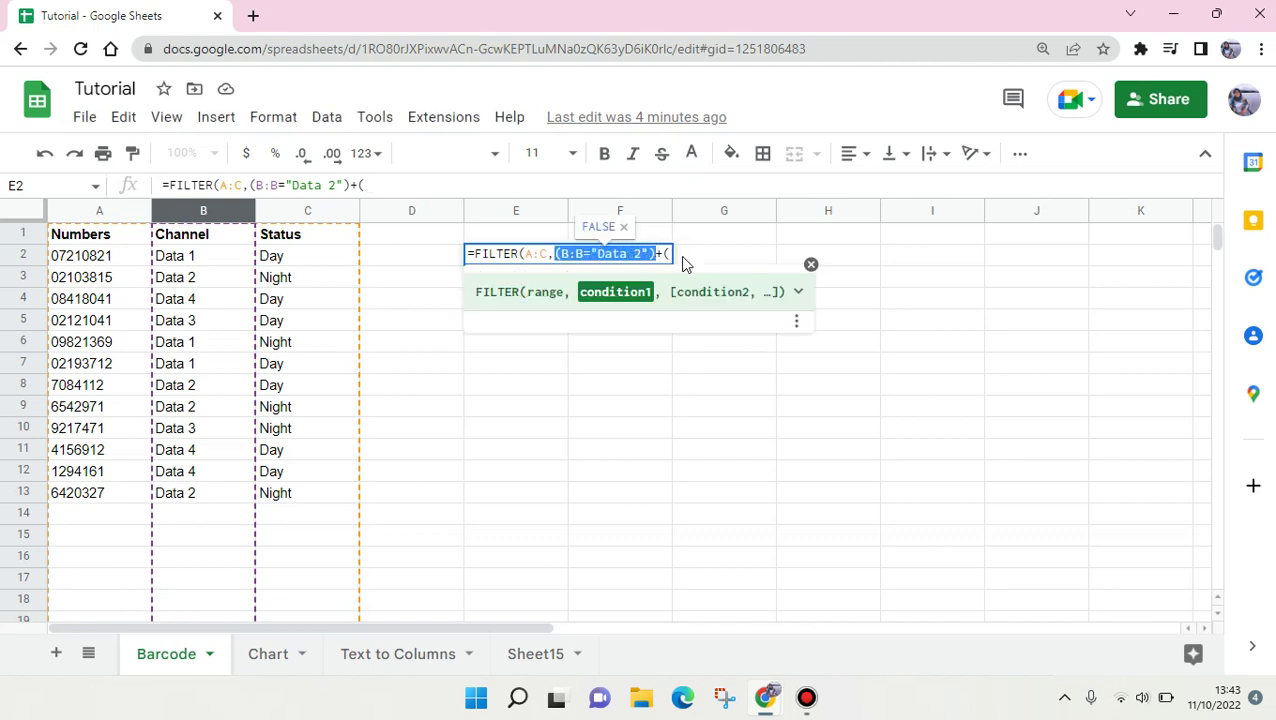
pyautogui.click(668, 252)
pyautogui.hotkey('ctrl', 'v')
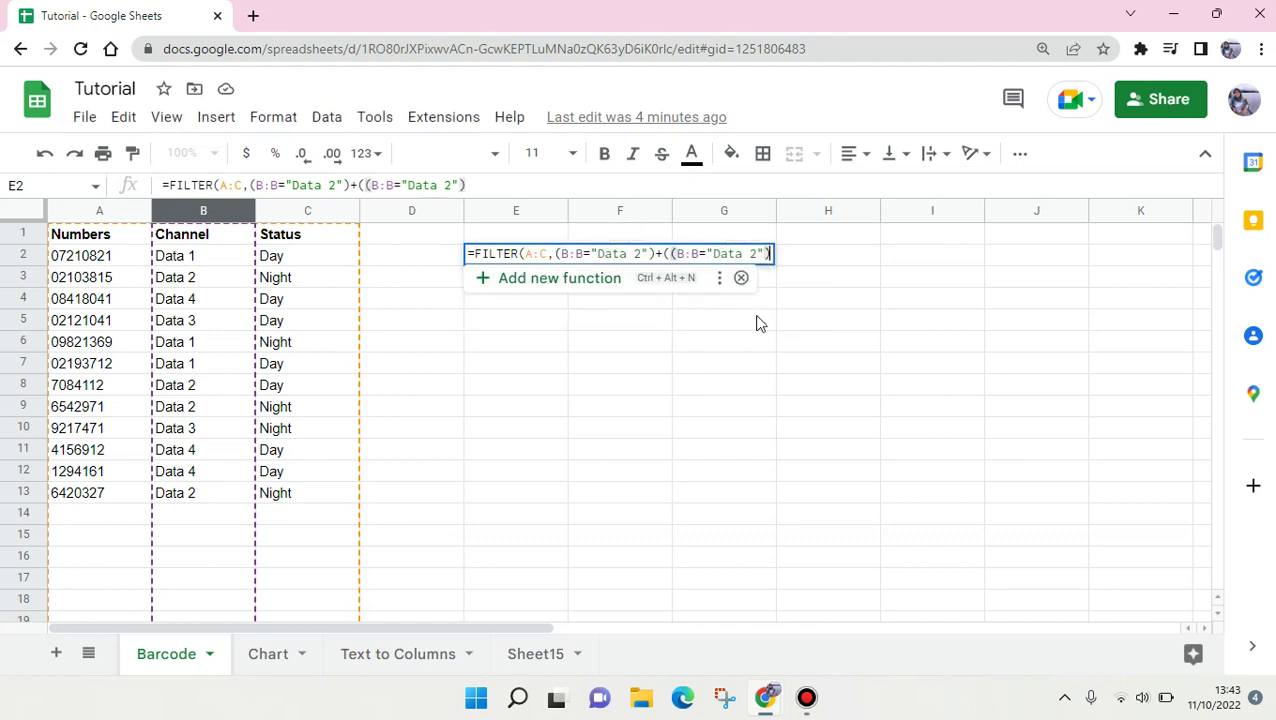
# Change the copied condition's value to "Data 3", close its parentheses, and enter the completed FILTER formula in E2.
pyautogui.press('Left')
pyautogui.press('Left')
pyautogui.press('Left')
pyautogui.press('Delete')
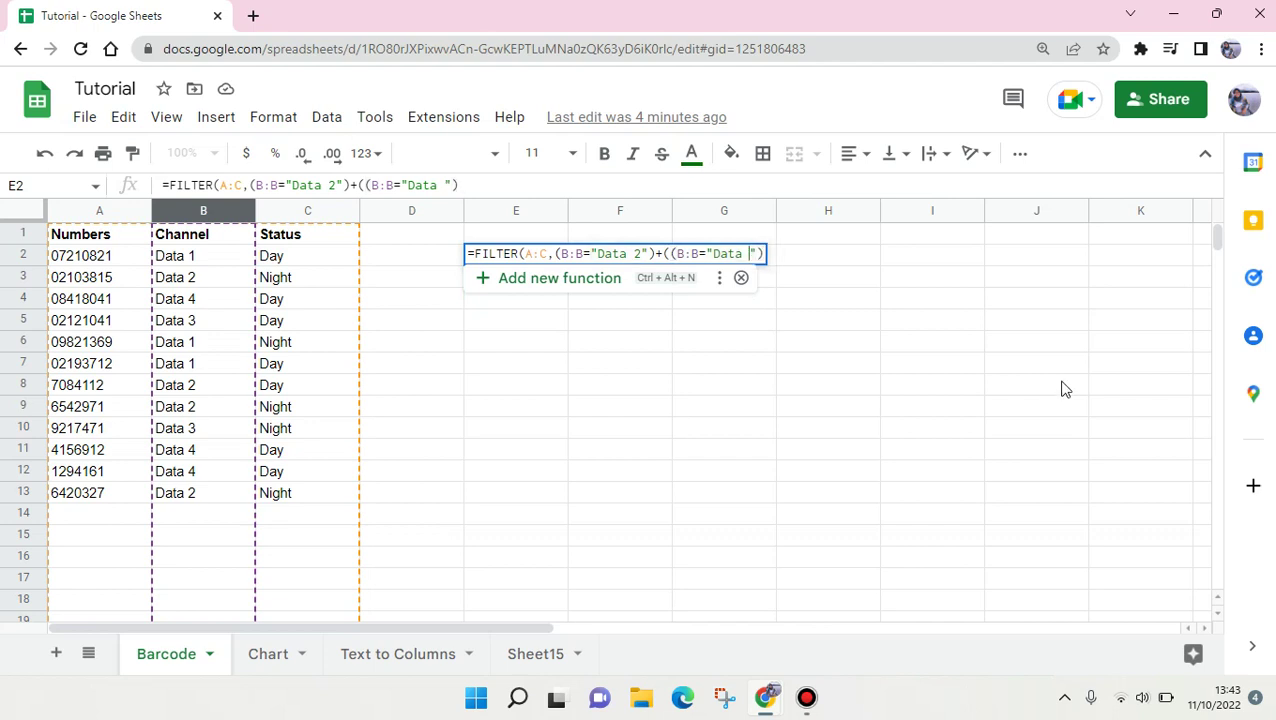
pyautogui.write('3"')
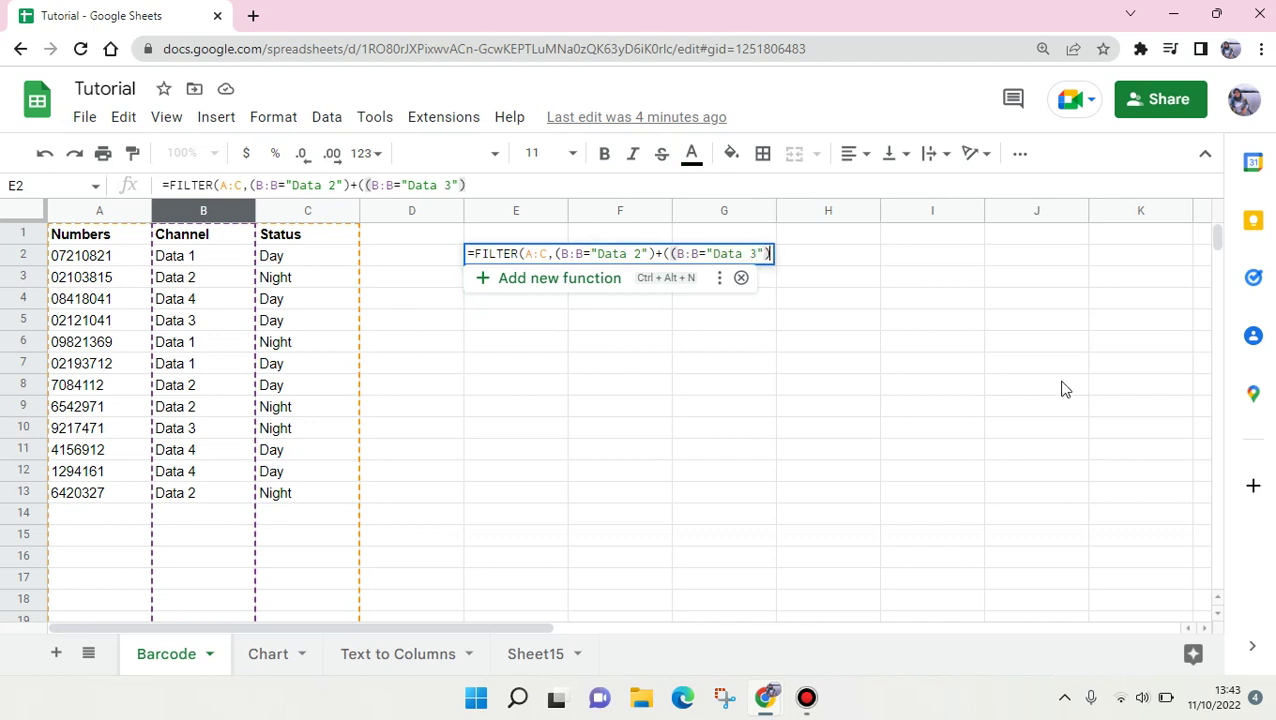
pyautogui.write(')')
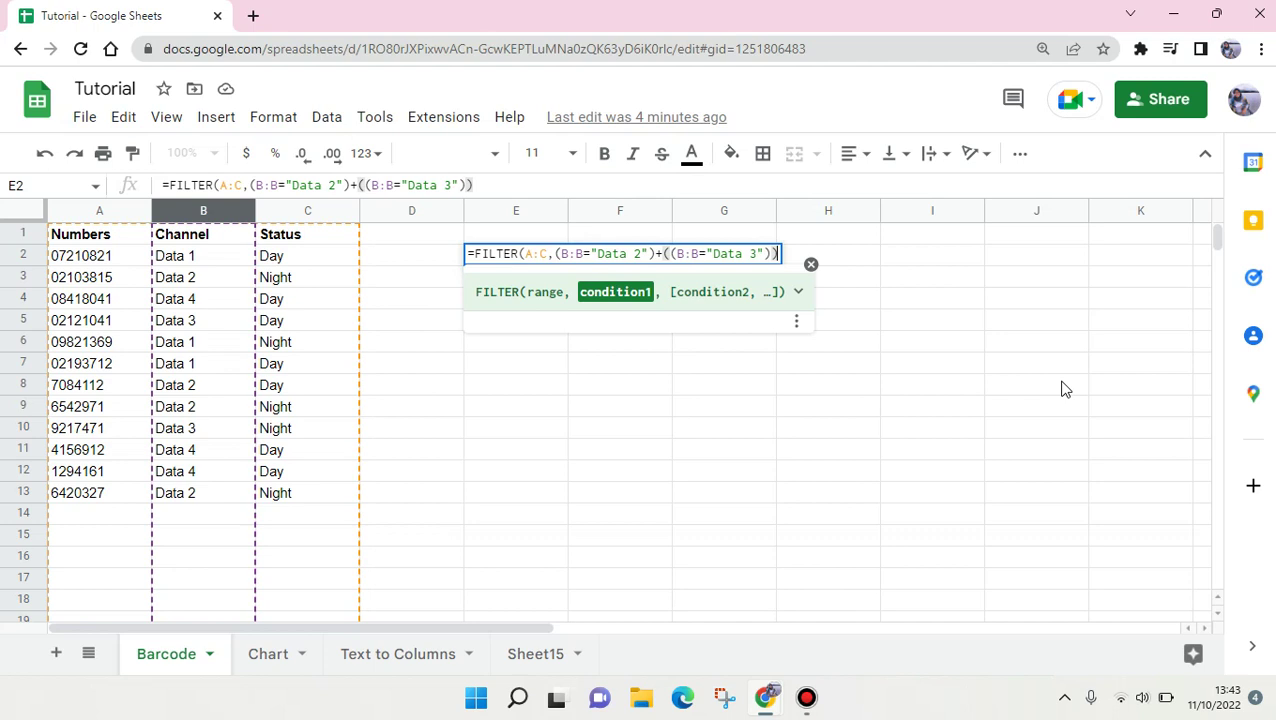
pyautogui.click(975, 708)
pyautogui.click(764, 253)
pyautogui.click(779, 254)
pyautogui.press('Return')
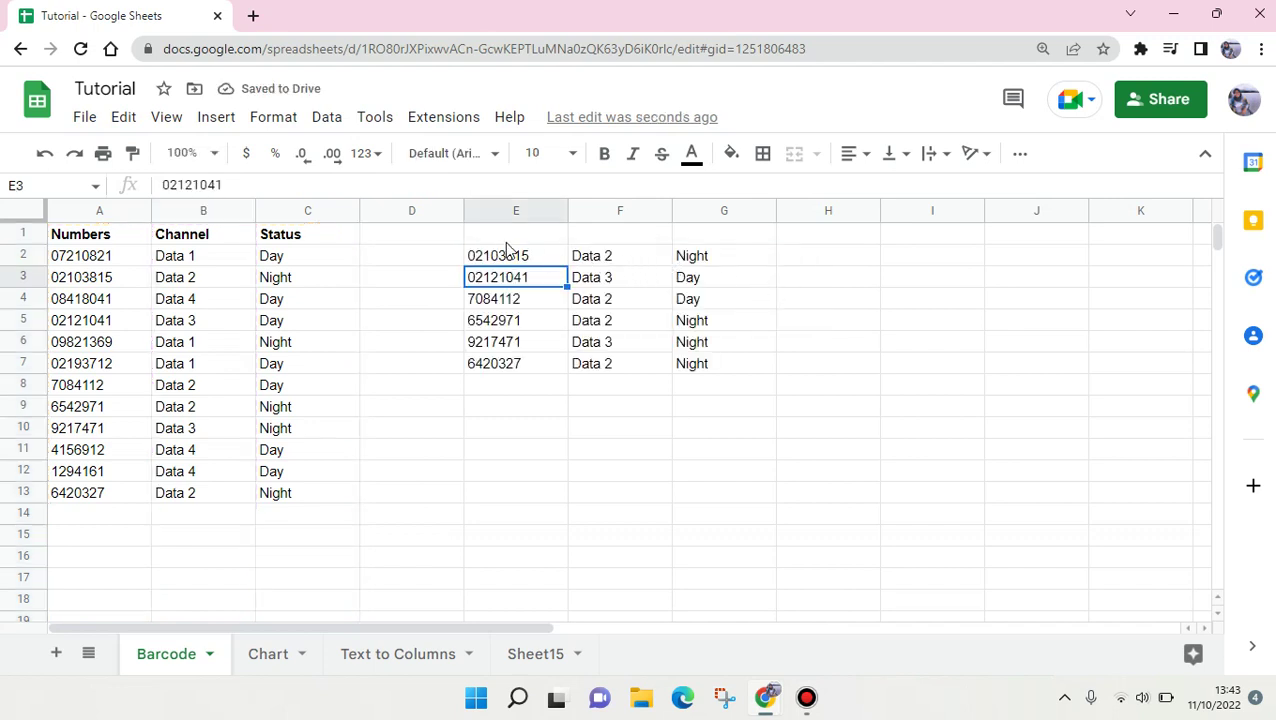
# Examine the filtered rows in E2:G7, checking which channel values they contain.
pyautogui.moveTo(513, 256); pyautogui.dragTo(737, 385)
pyautogui.click(740, 410)
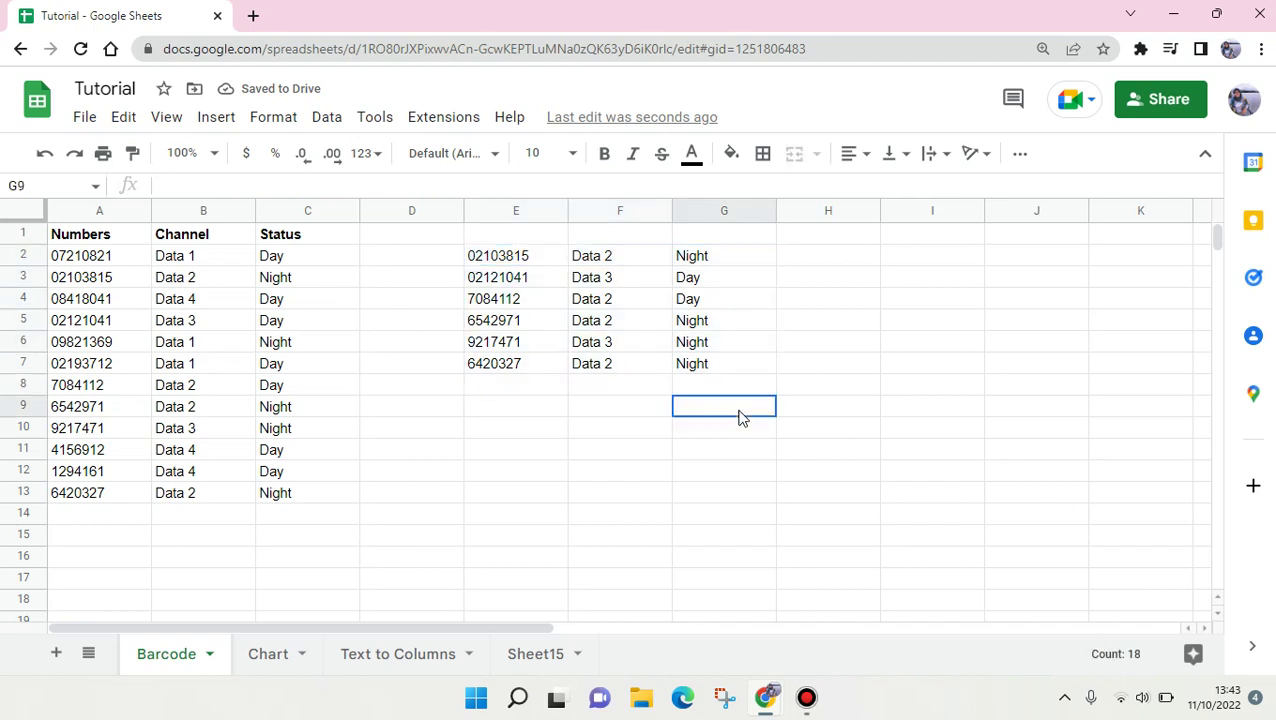
pyautogui.click(613, 260)
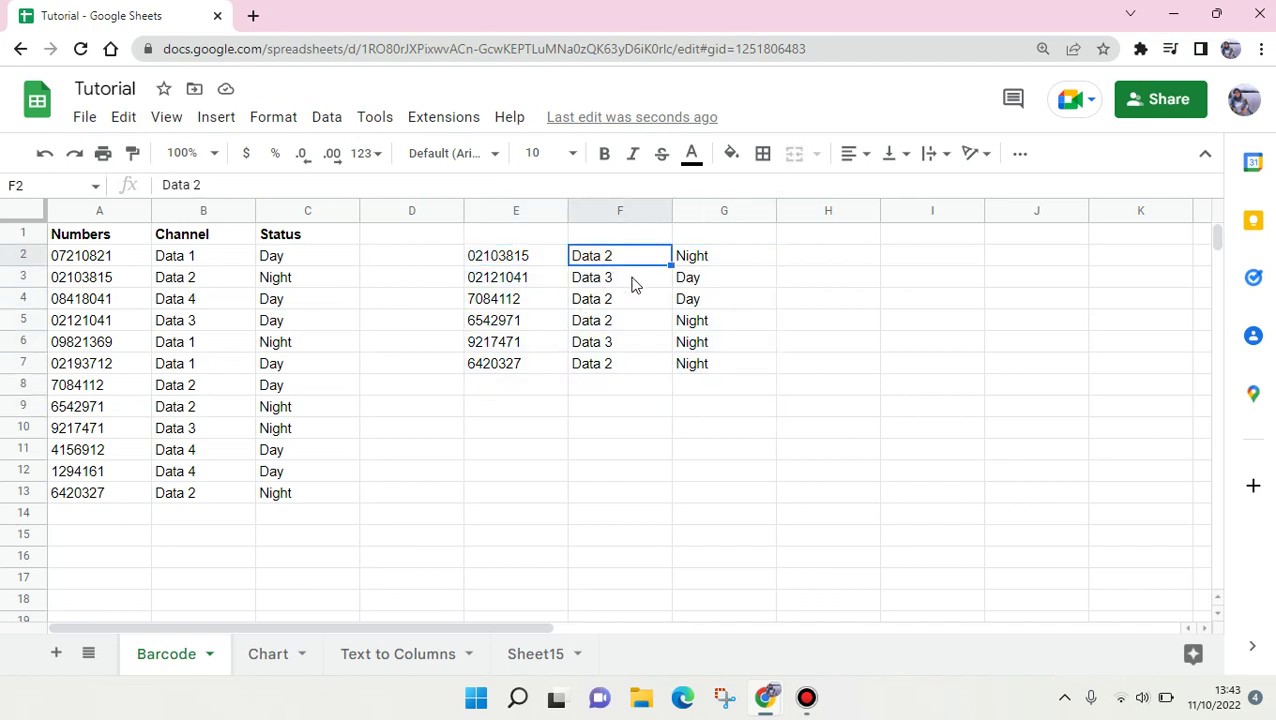
pyautogui.click(633, 281)
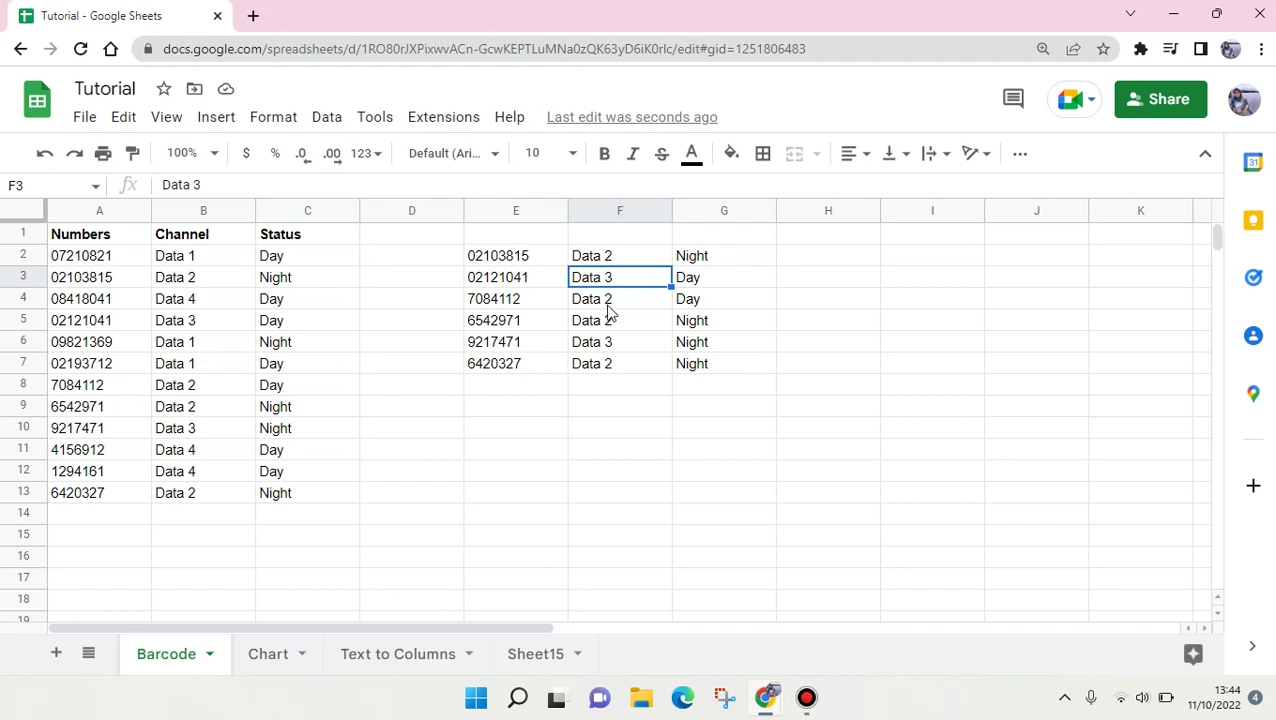
pyautogui.moveTo(530, 262); pyautogui.dragTo(630, 382)
pyautogui.click(685, 392)
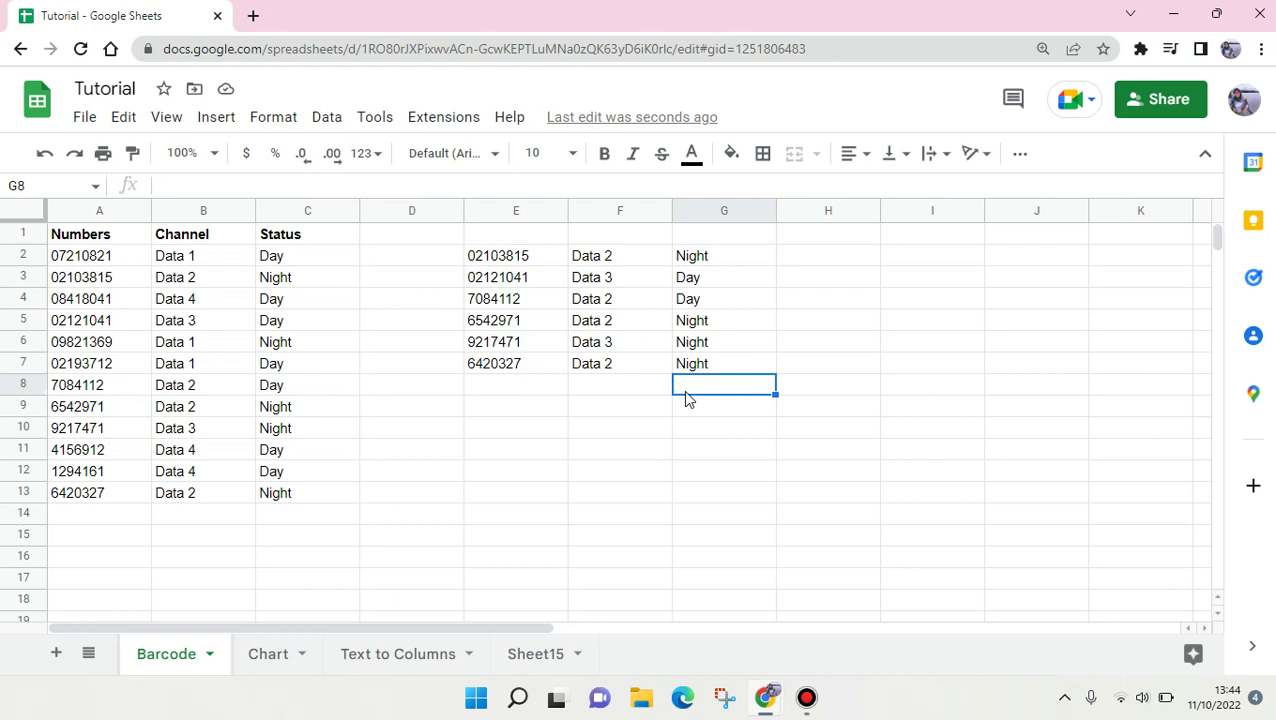
pyautogui.click(490, 408)
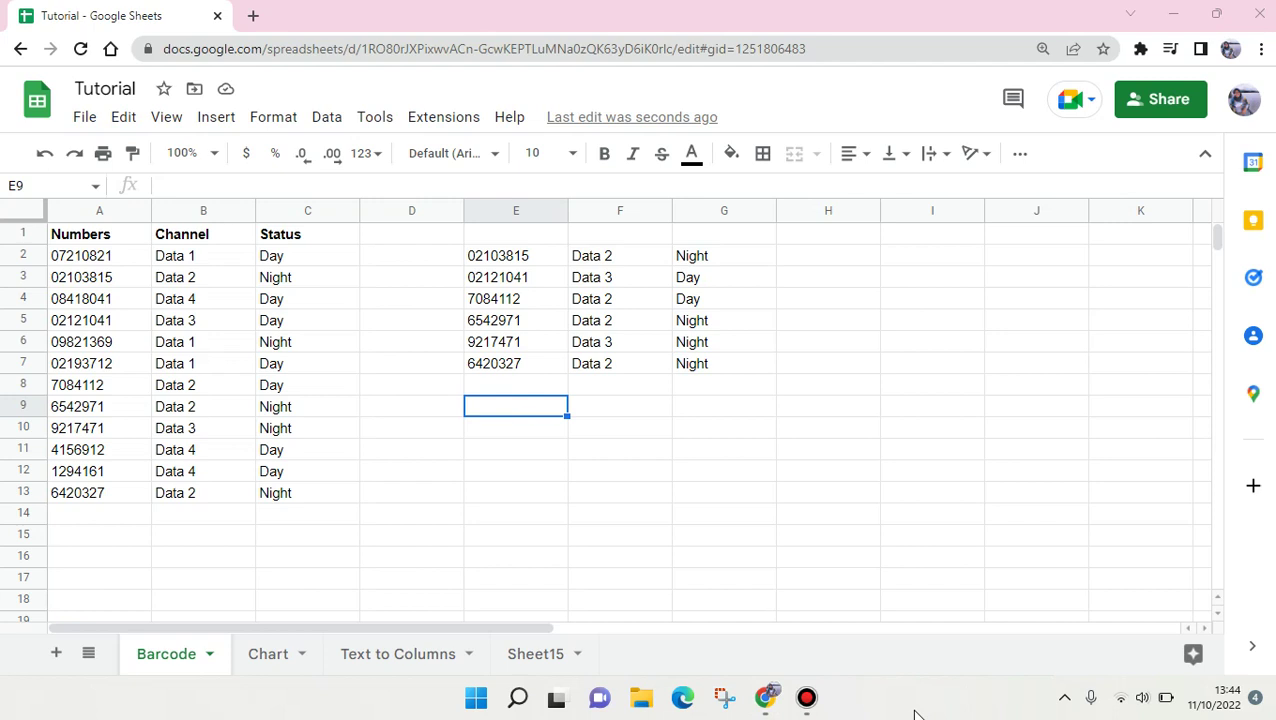
pyautogui.press('Down')
pyautogui.press('Down')
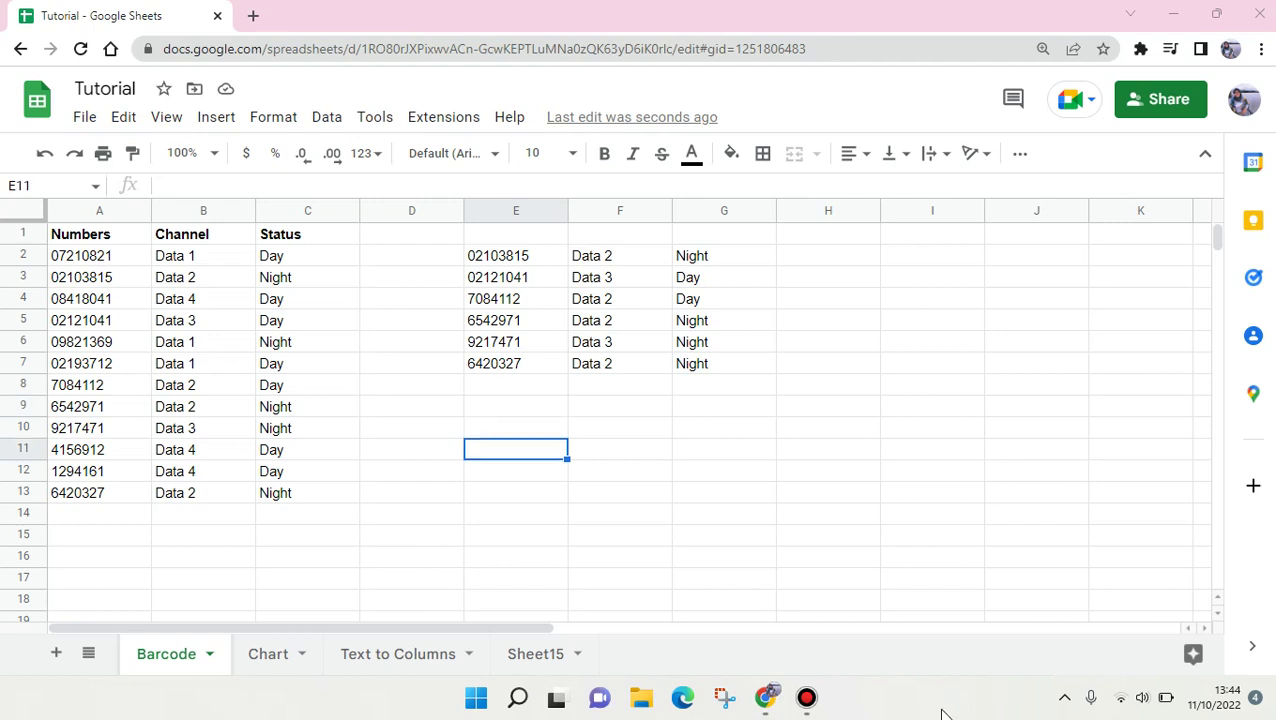
pyautogui.click(495, 413)
# Start a FILTER formula in E10 with columns A:C as the range, followed by a comma.
pyautogui.click(501, 436)
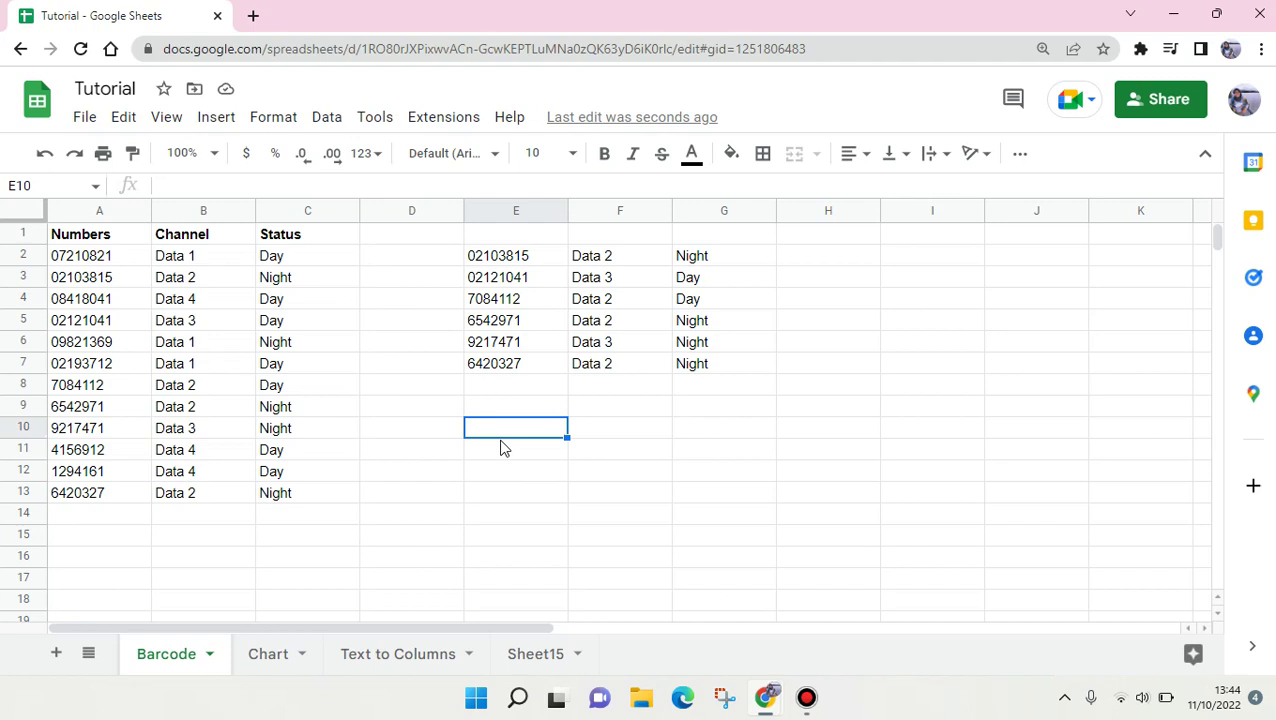
pyautogui.write('=FILTER')
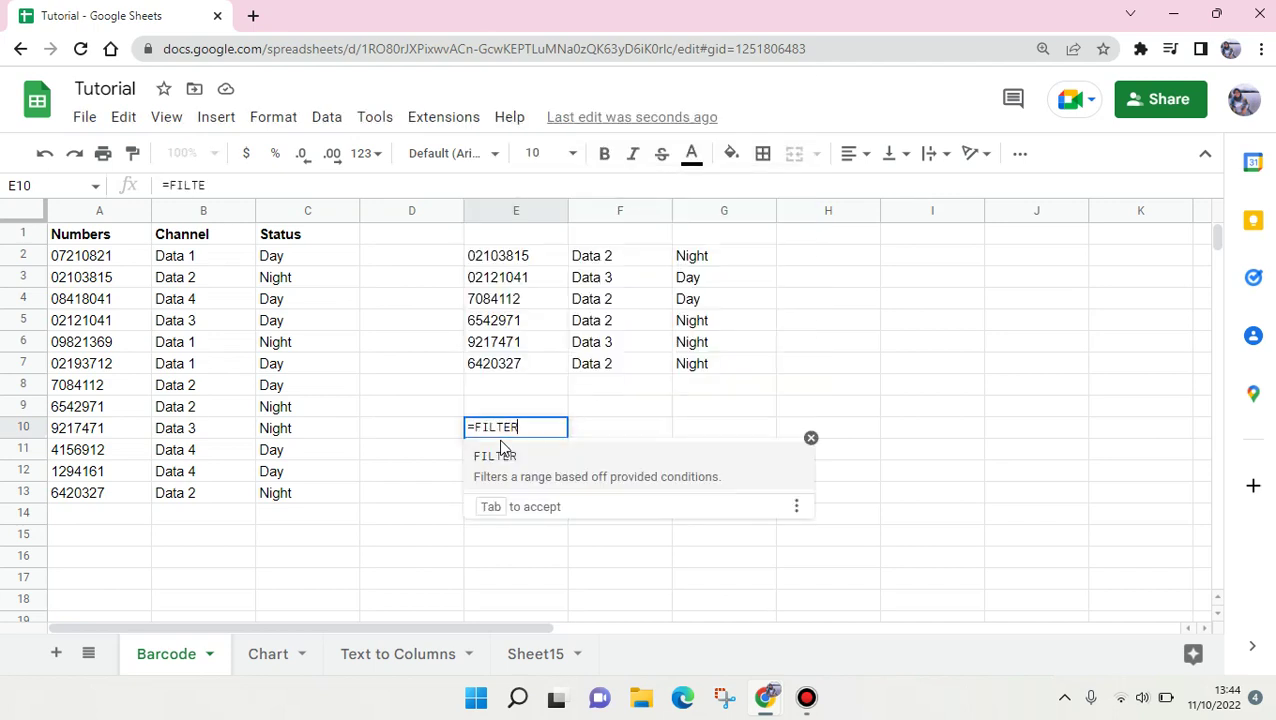
pyautogui.write('(')
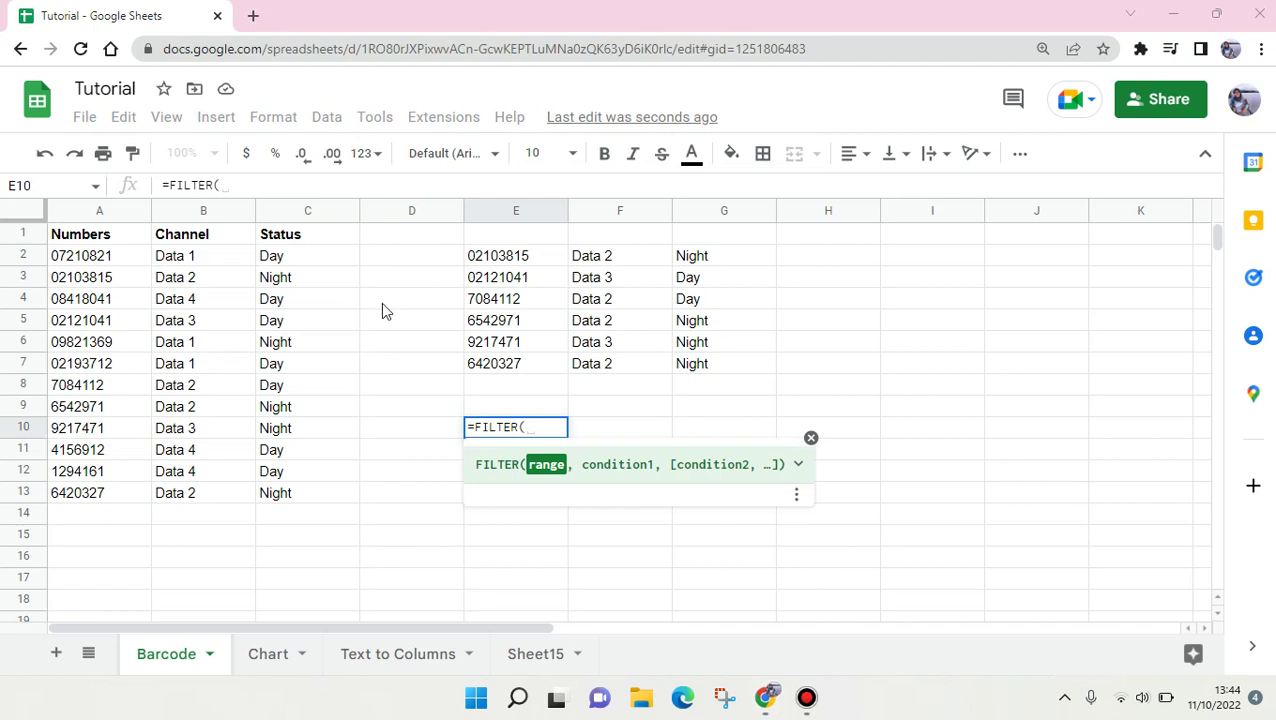
pyautogui.click(95, 211)
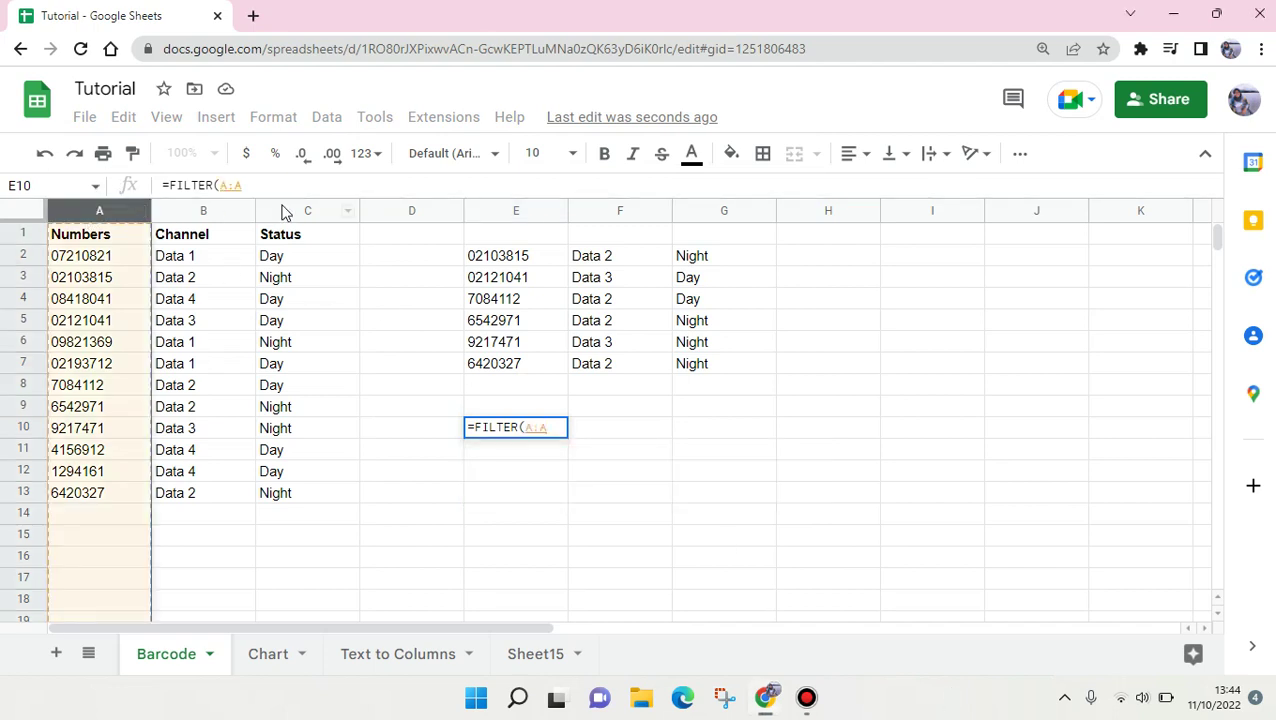
pyautogui.keyDown('shift'); pyautogui.click(282, 211); pyautogui.keyUp('shift')
pyautogui.write(',')
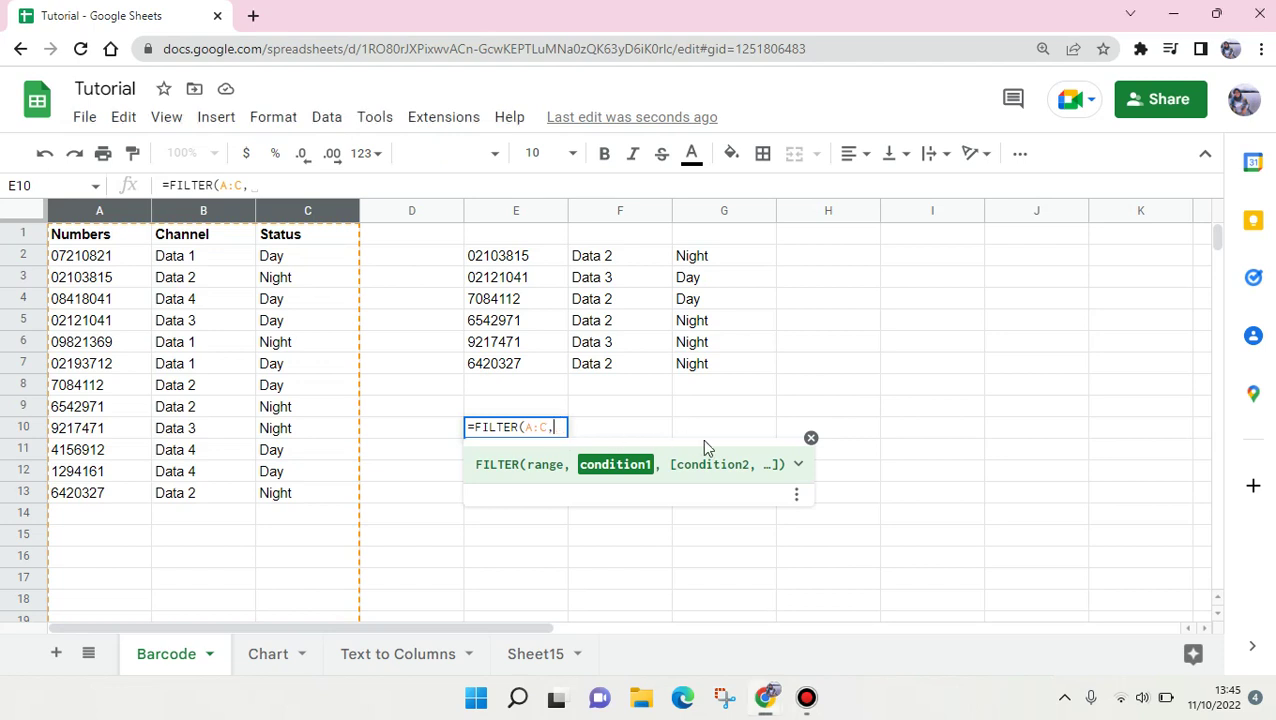
# Add the REGEXMATCH function as the condition in the E10 formula, with B:B as its text argument followed by a comma.
pyautogui.write('REG')
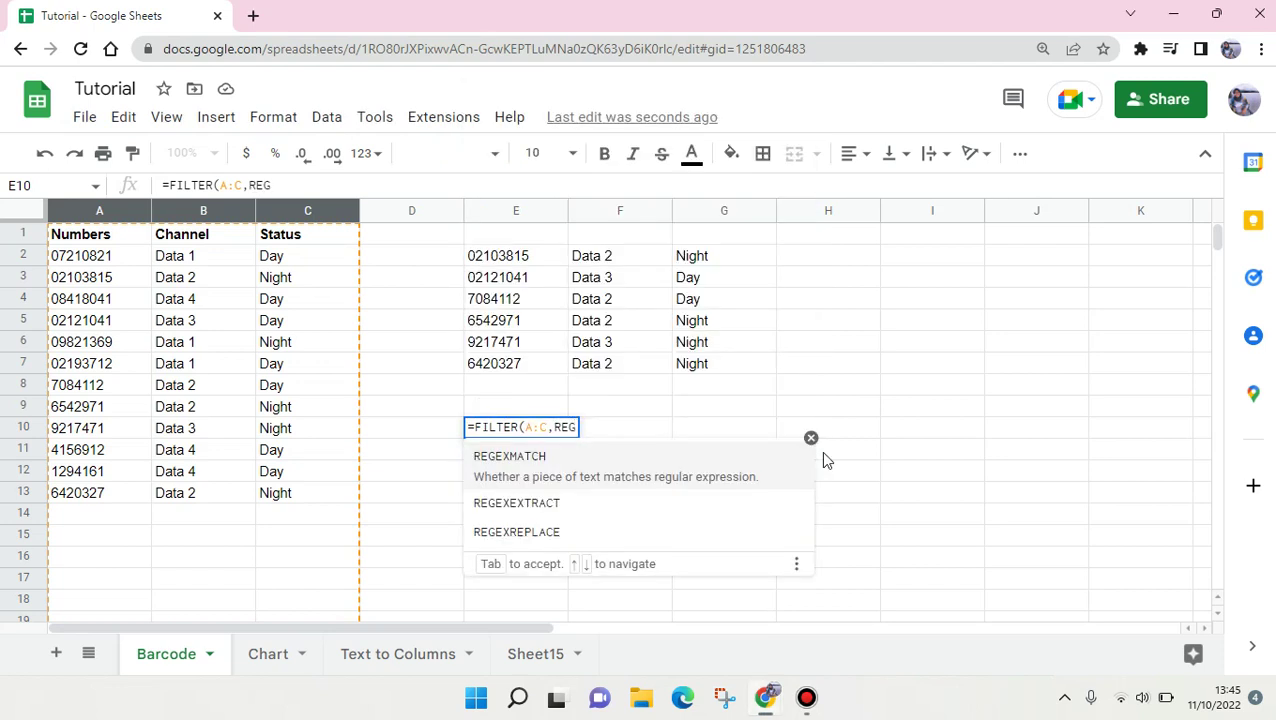
pyautogui.press('Tab')
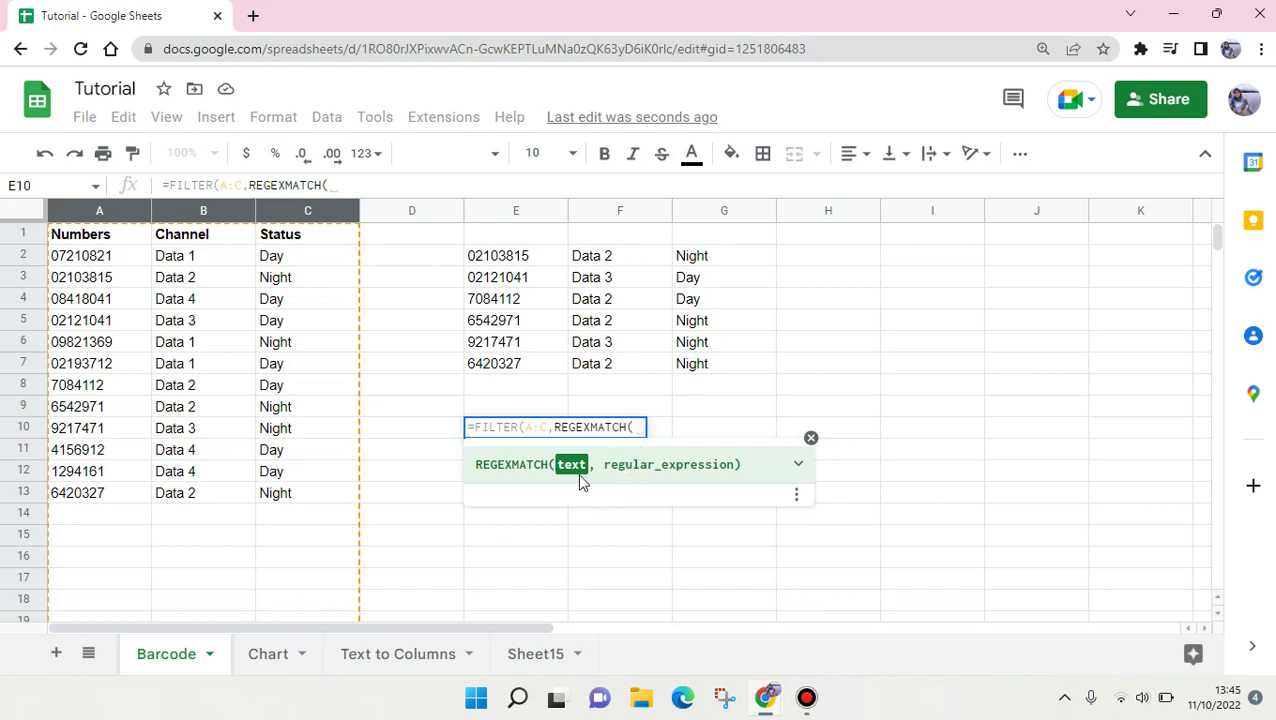
pyautogui.click(215, 211)
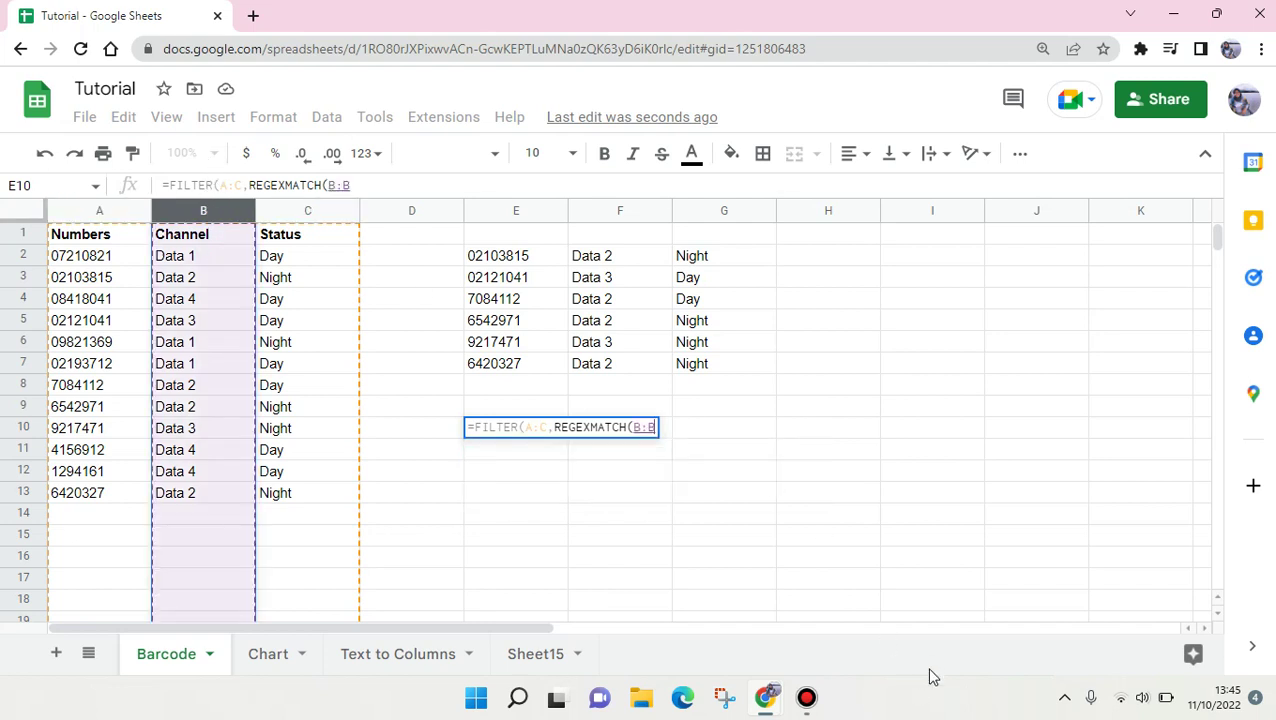
pyautogui.click(655, 427)
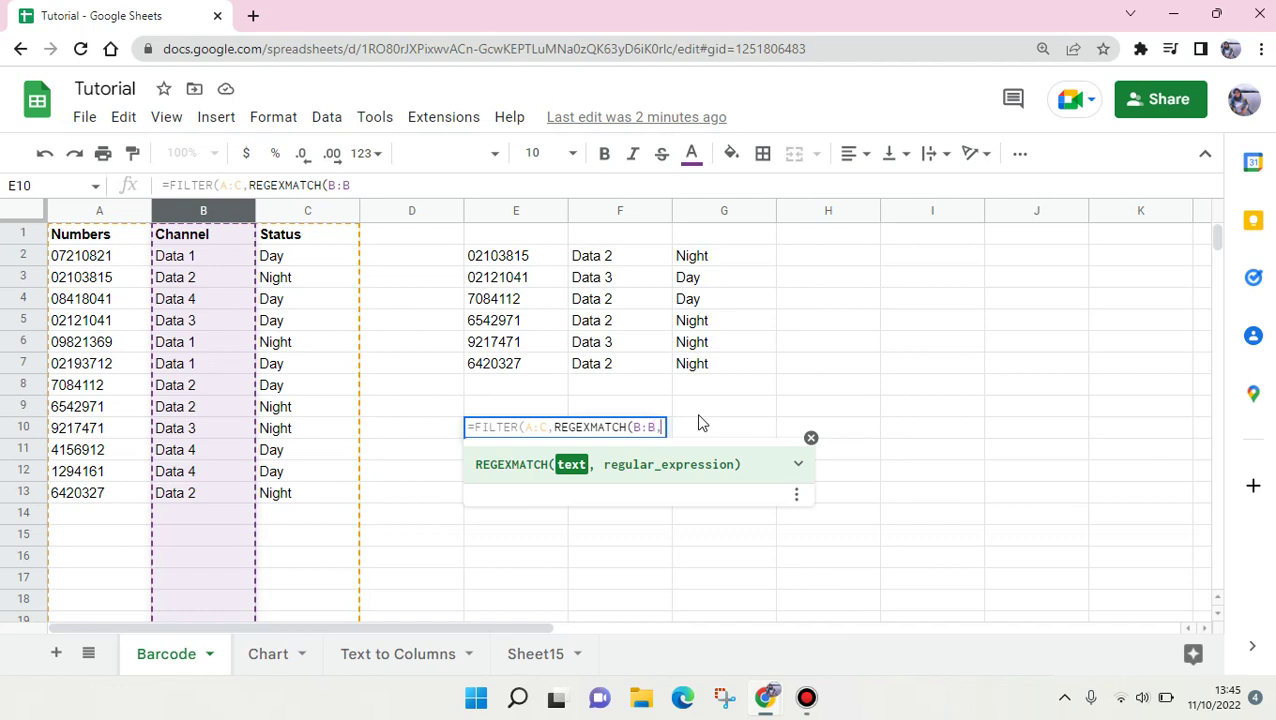
pyautogui.write(',')
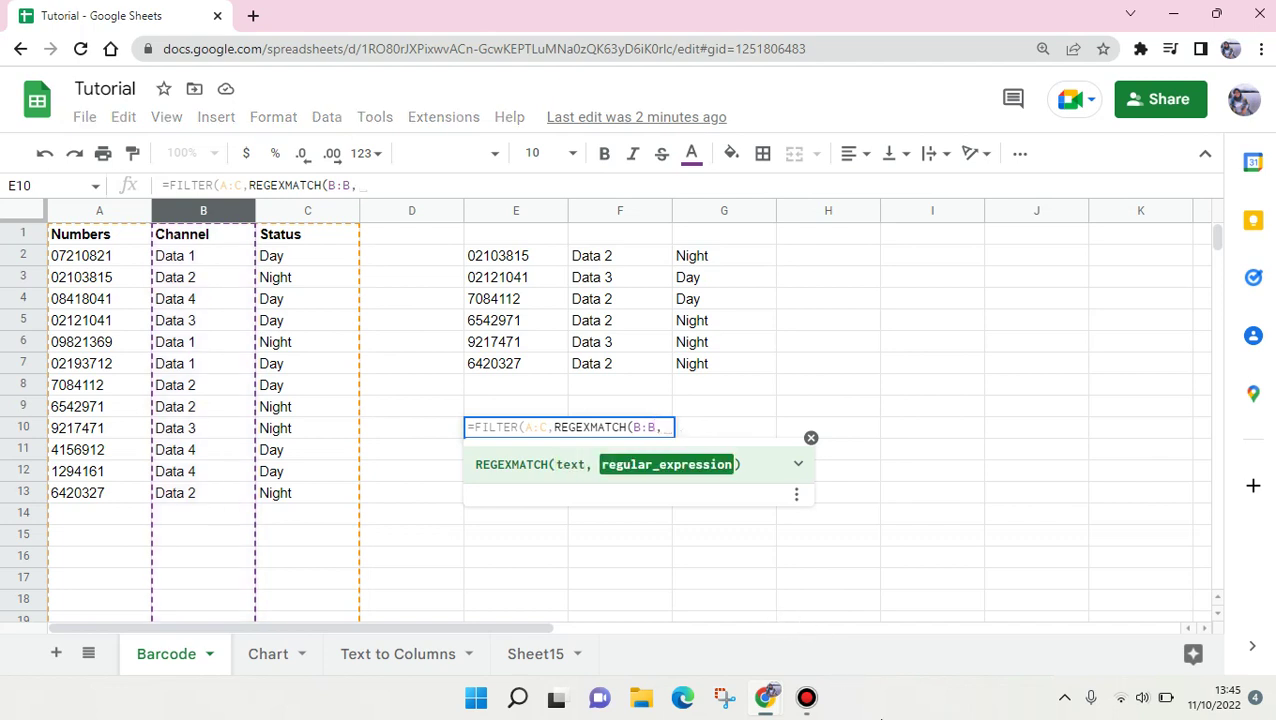
pyautogui.click(659, 427)
pyautogui.press('End')
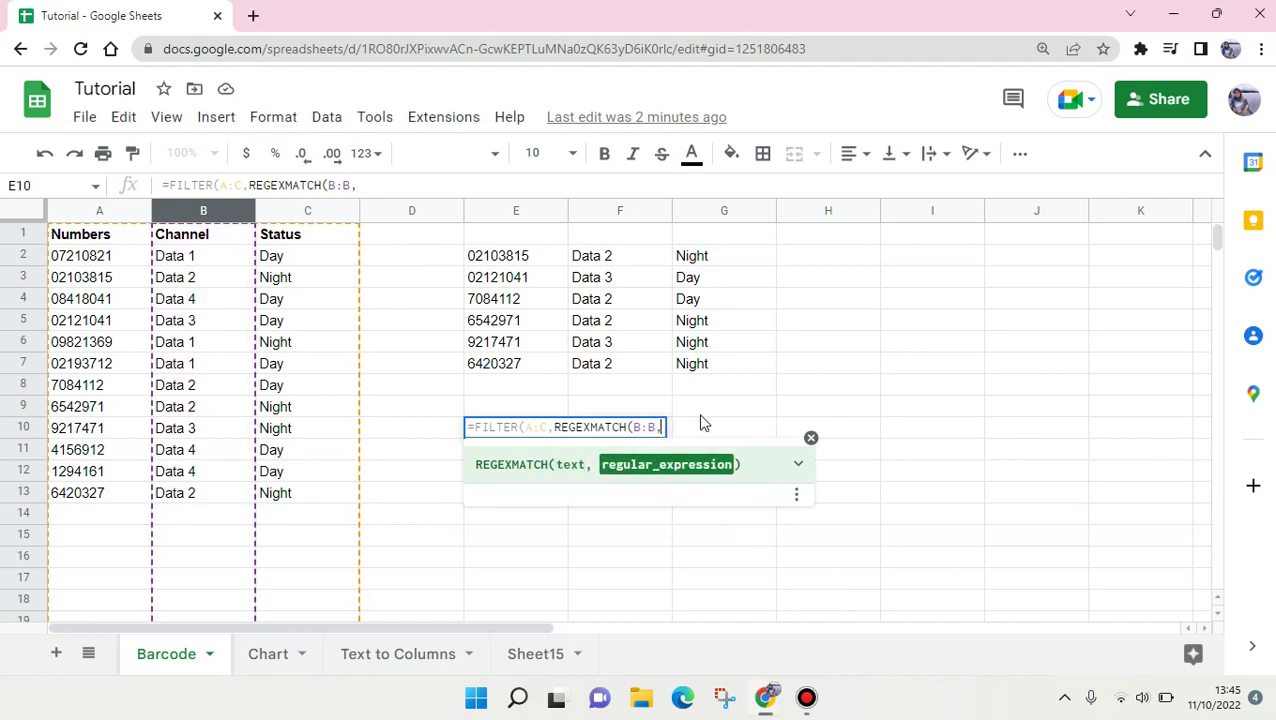
# Begin the regular expression argument with "Data 2" in quotes, followed by a space and a pipe separator.
pyautogui.write('"dAT')
pyautogui.press('BackSpace')
pyautogui.write('Data 2" |')
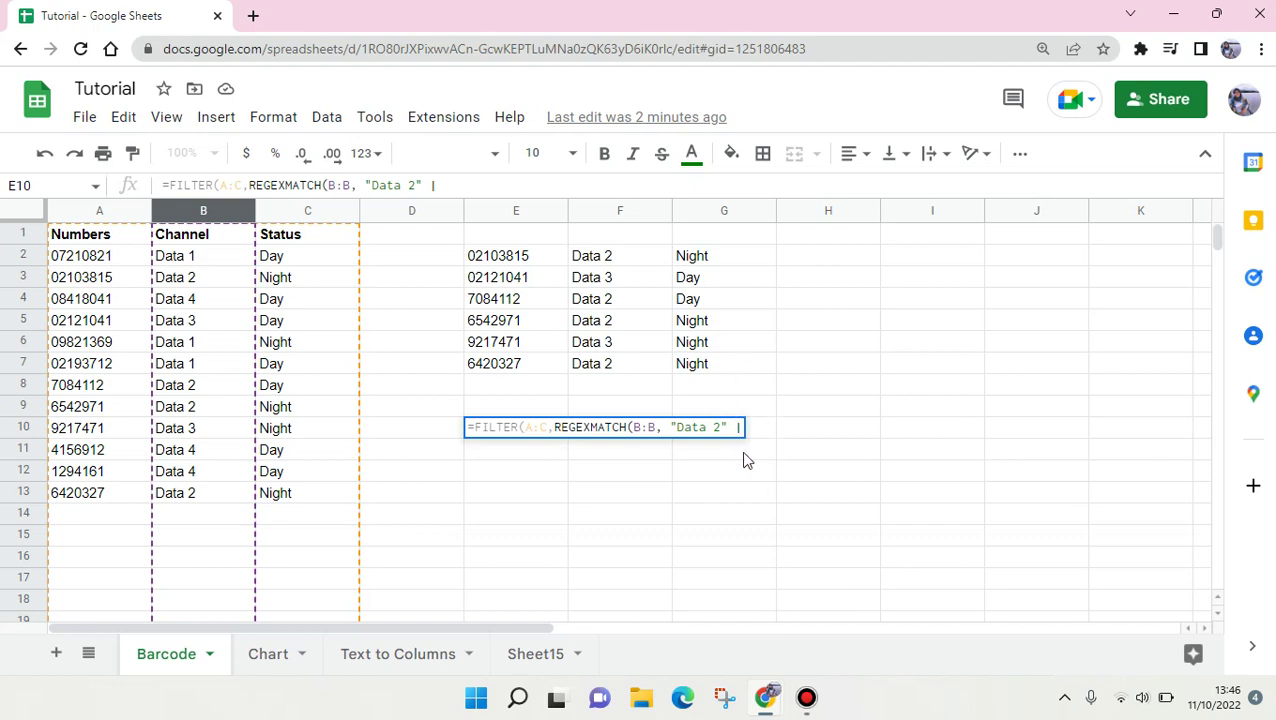
pyautogui.moveTo(734, 427); pyautogui.dragTo(746, 428)
pyautogui.press('BackSpace')
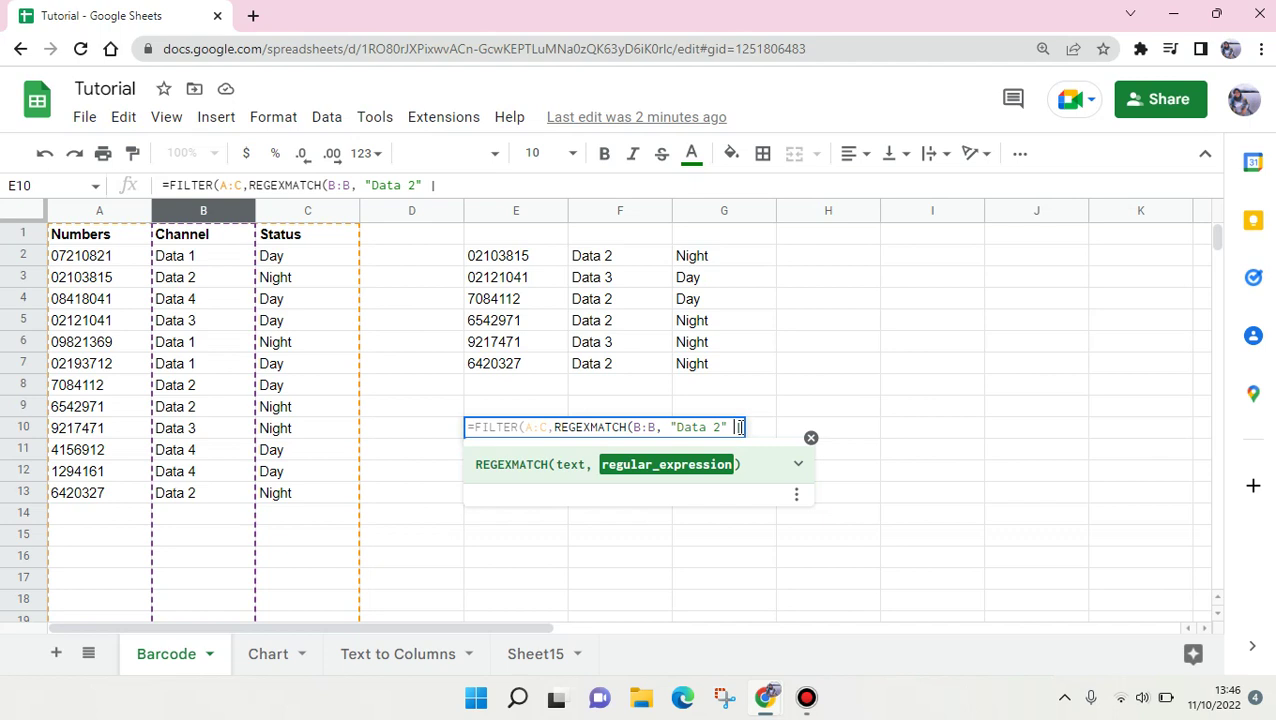
# Add "Data 3" in quotes after the pipe, close both parentheses, and enter the FILTER formula in E10.
pyautogui.write('"Data')
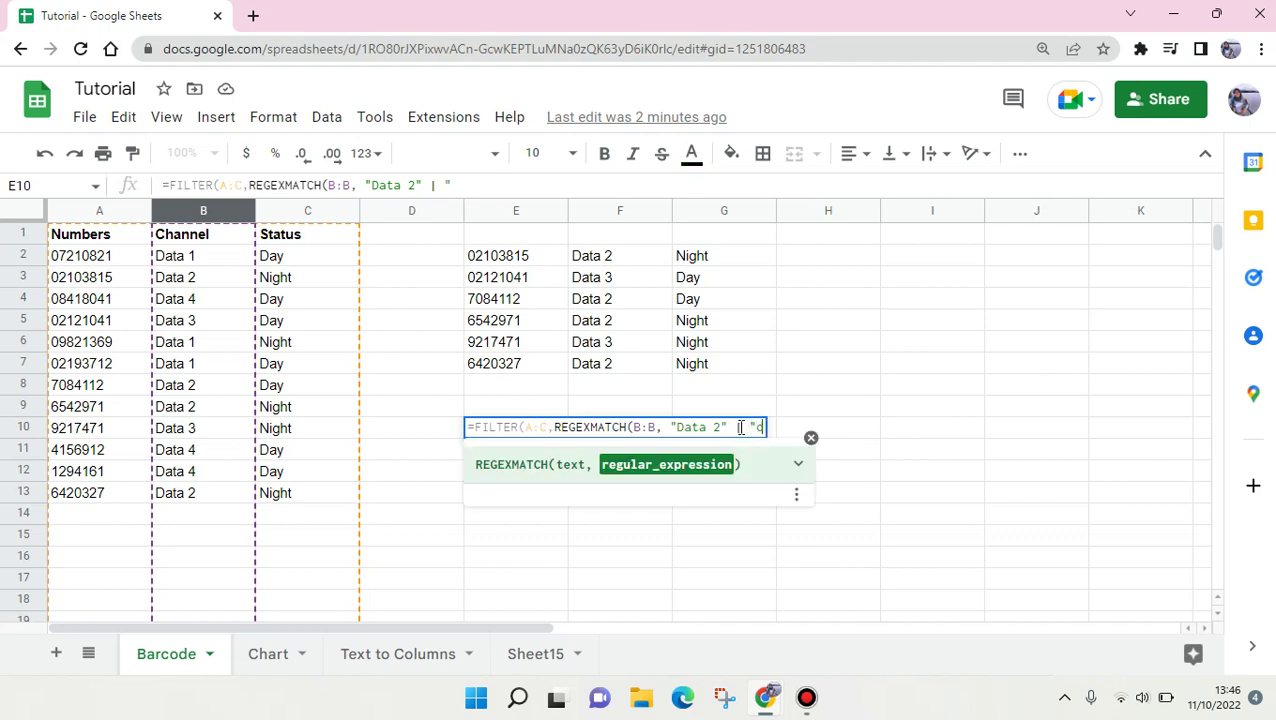
pyautogui.press('BackSpace')
pyautogui.press('BackSpace')
pyautogui.press('BackSpace')
pyautogui.press('BackSpace')
pyautogui.write('Data')
pyautogui.press('BackSpace')
pyautogui.press('BackSpace')
pyautogui.press('BackSpace')
pyautogui.press('BackSpace')
pyautogui.press('BackSpace')
pyautogui.write('"Data 3"')
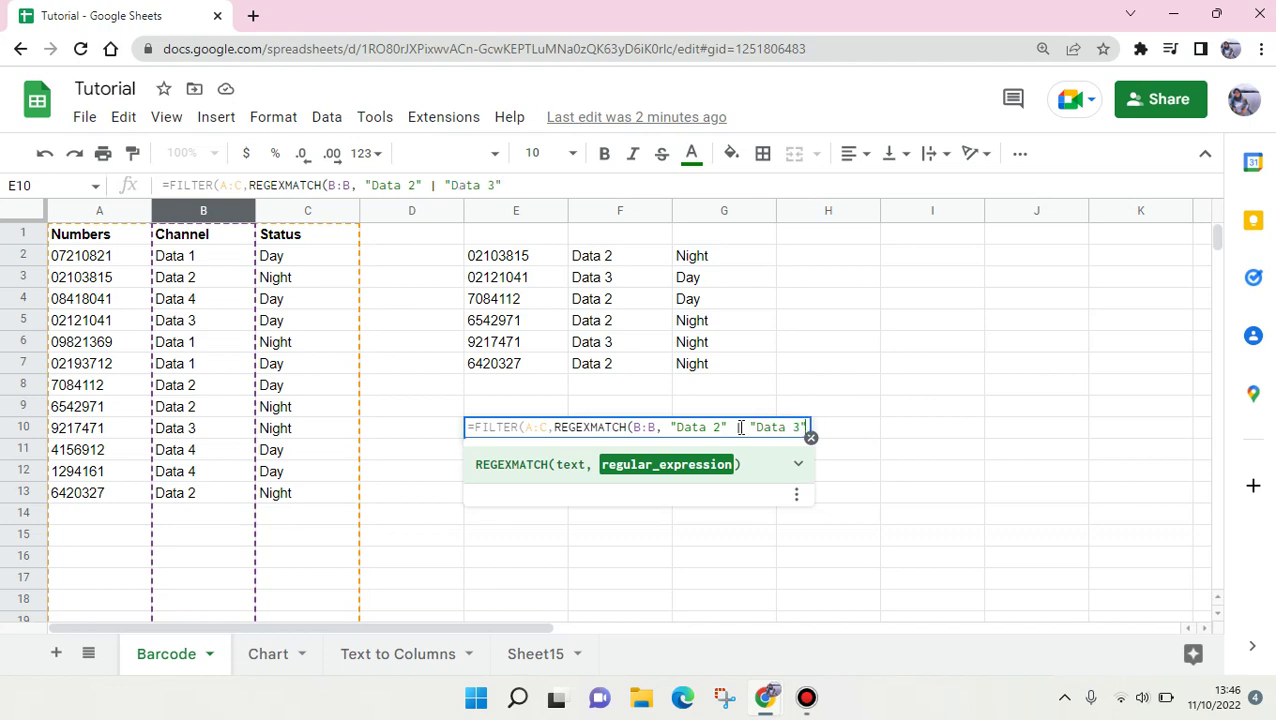
pyautogui.write('))')
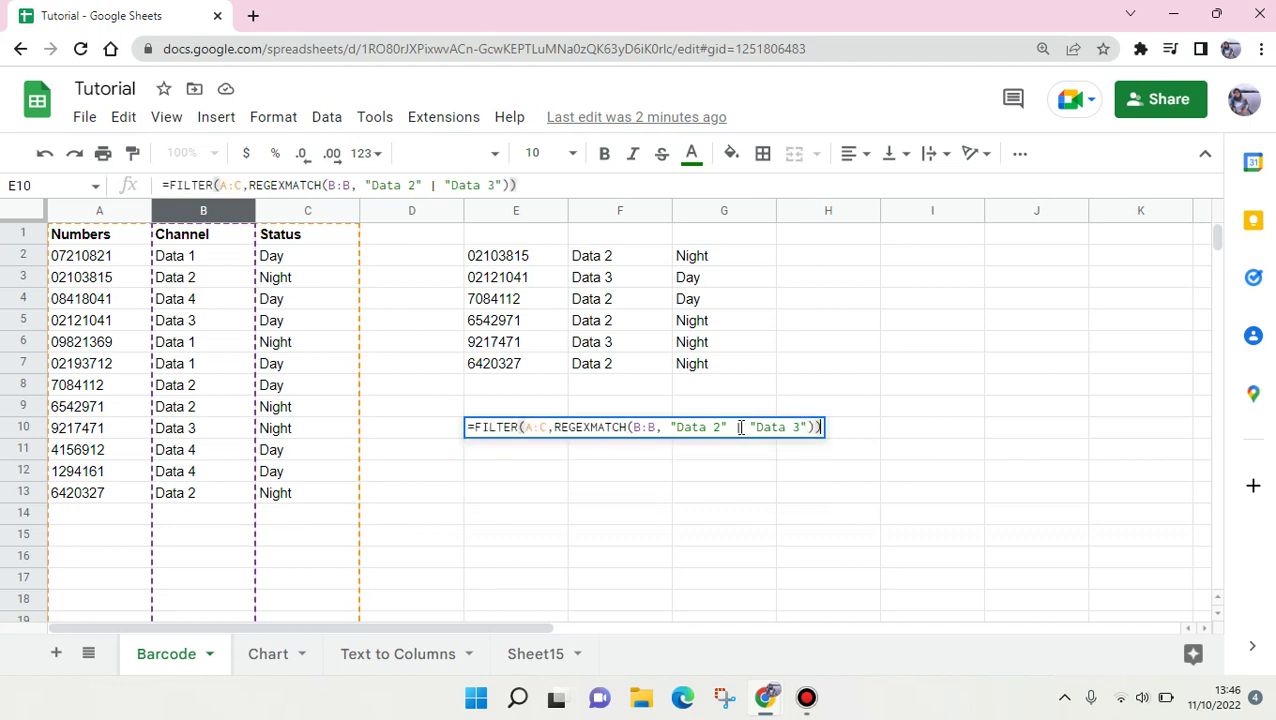
pyautogui.press('Return')
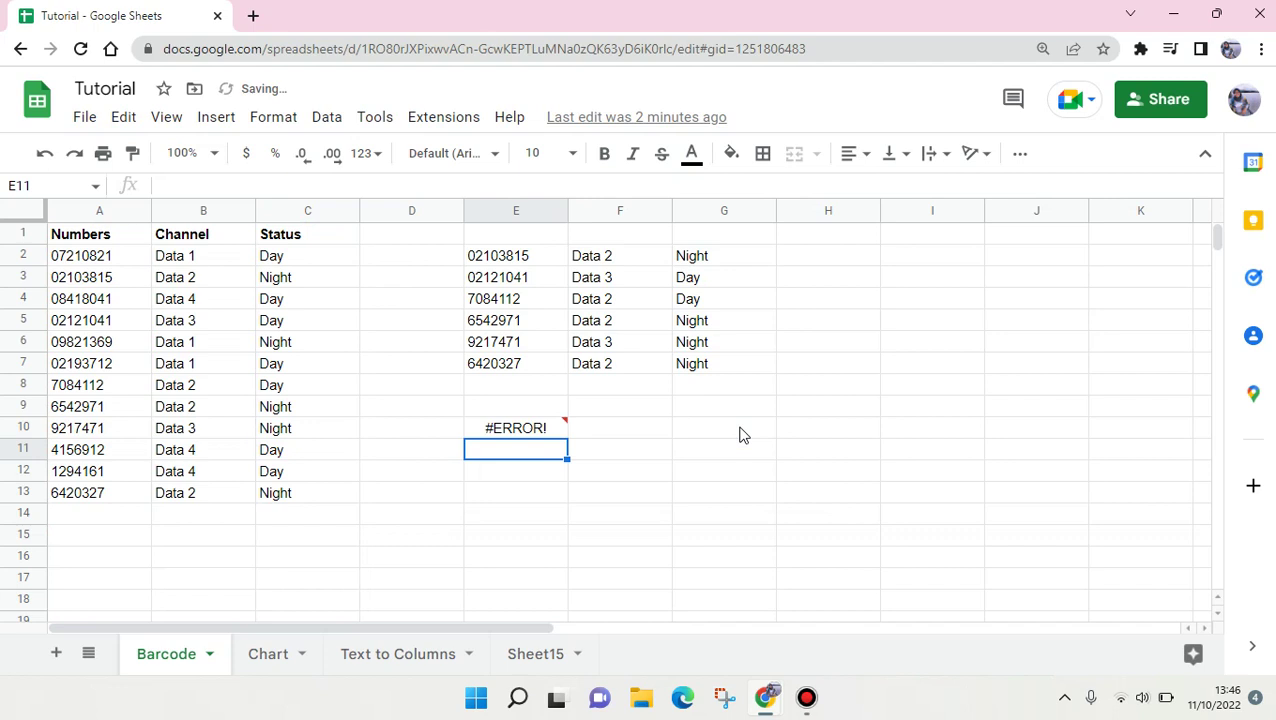
# Try to correct the E10 formula by deleting characters around the pipe separator, and enter it again.
pyautogui.click(547, 432)
pyautogui.press('Return')
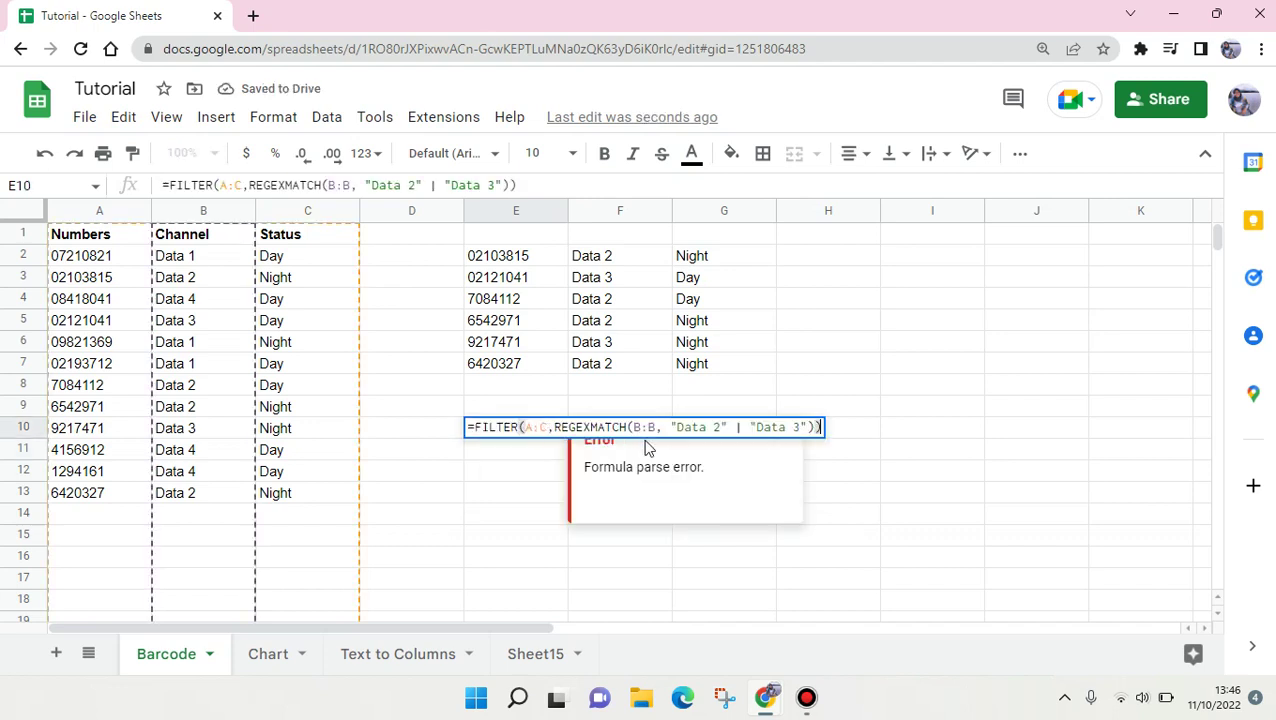
pyautogui.click(937, 705)
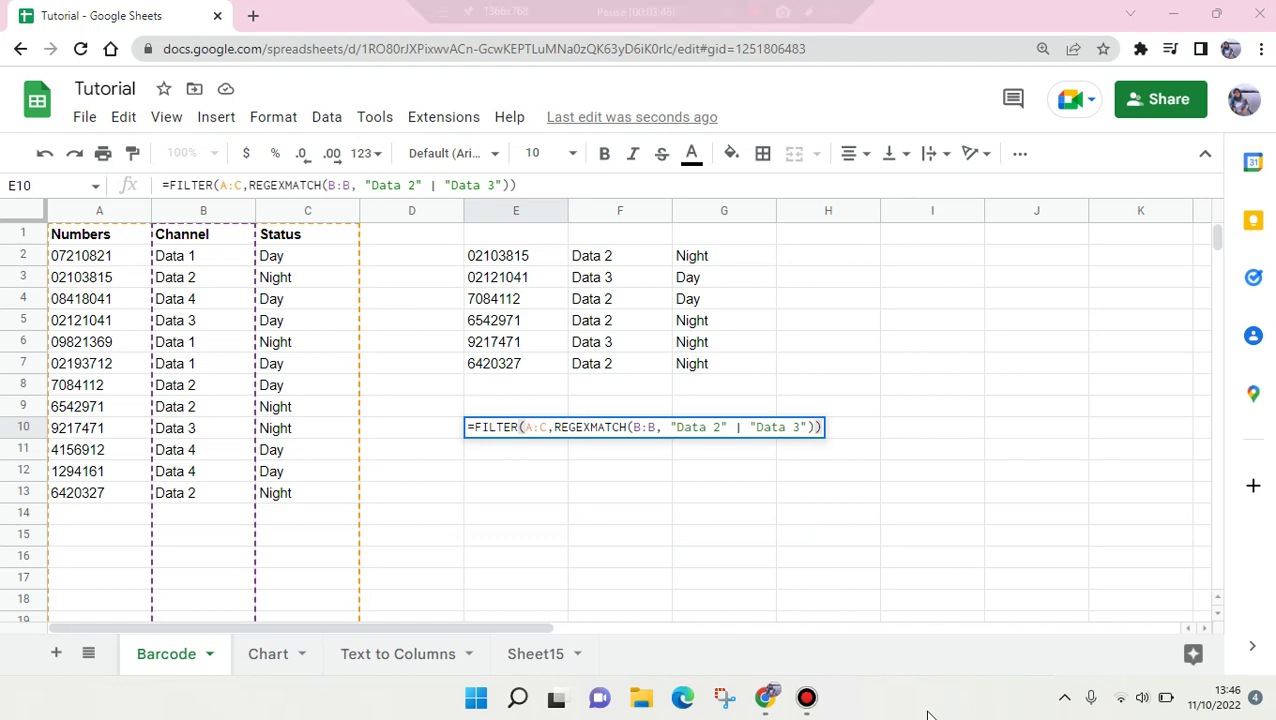
pyautogui.click(740, 427)
pyautogui.press('BackSpace')
pyautogui.press('Delete')
pyautogui.press('Return')
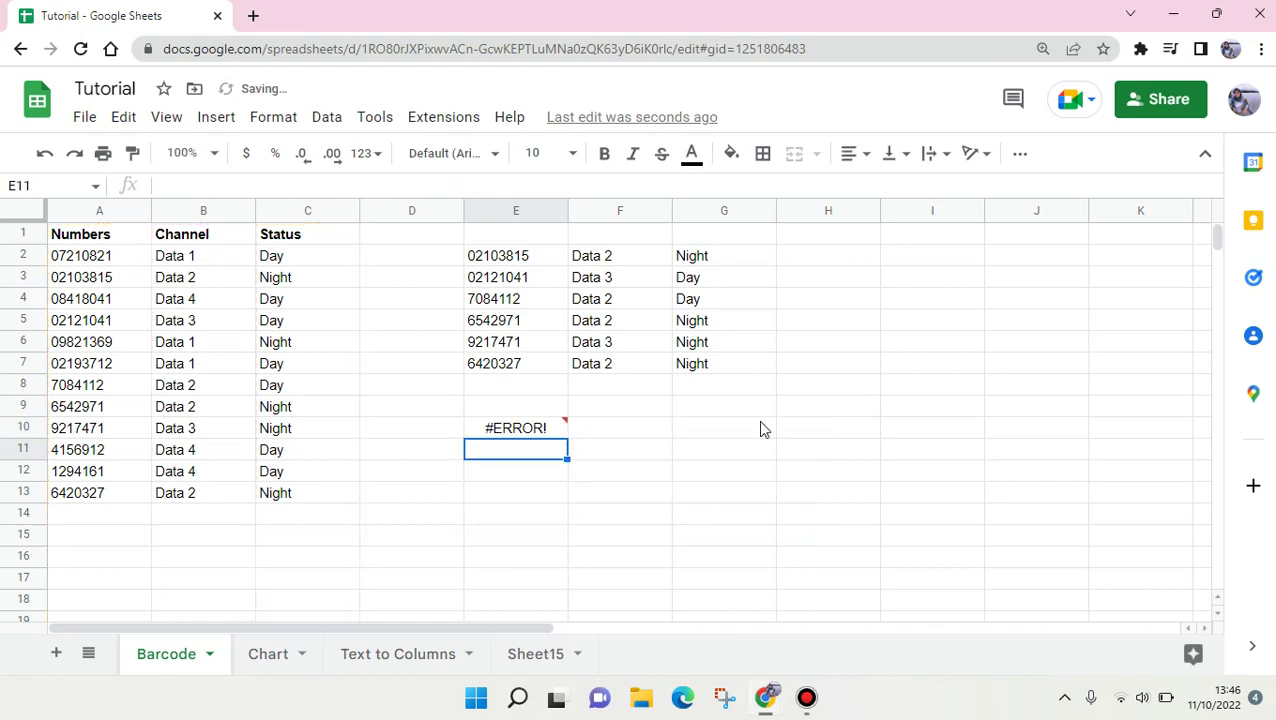
pyautogui.click(514, 430)
pyautogui.click(930, 697)
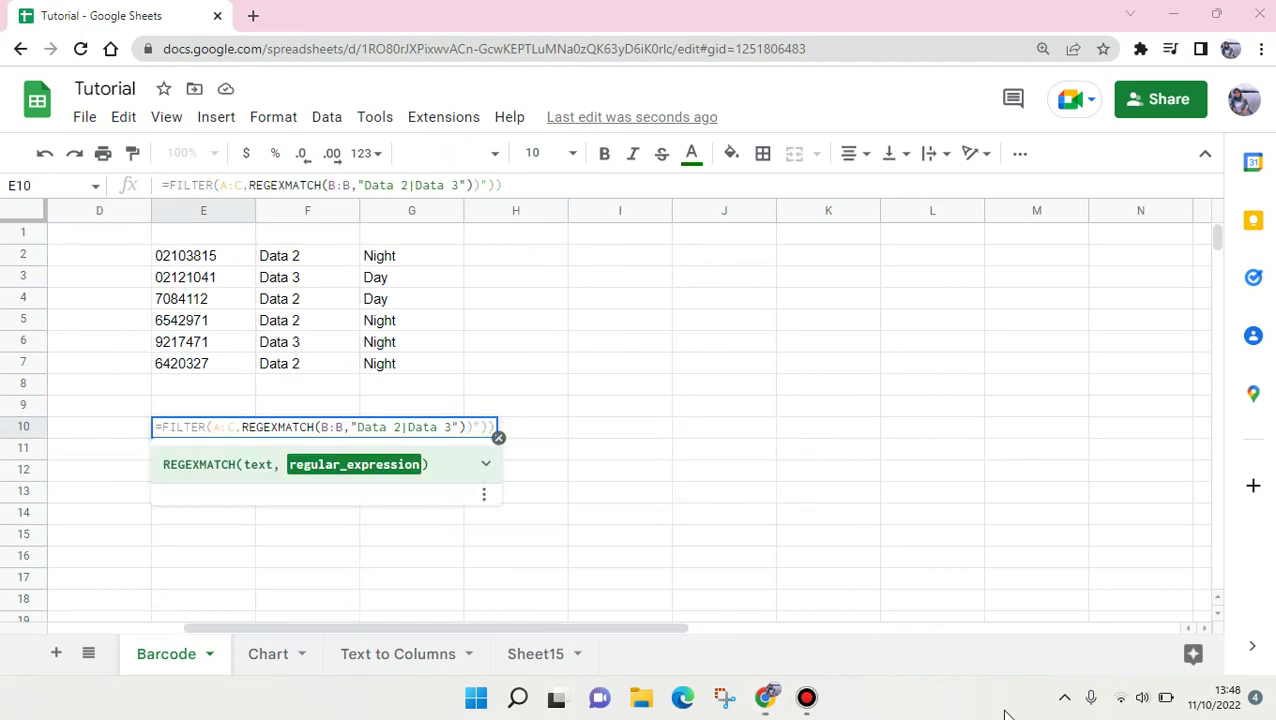
# Delete the surplus quotes and parentheses at the end of E10 and enter =FILTER(A:C,REGEXMATCH(B:B,"Data 2|Data 3")).
pyautogui.click(366, 643)
pyautogui.click(183, 642)
pyautogui.moveTo(347, 627); pyautogui.dragTo(208, 595)
pyautogui.doubleClick(534, 430)
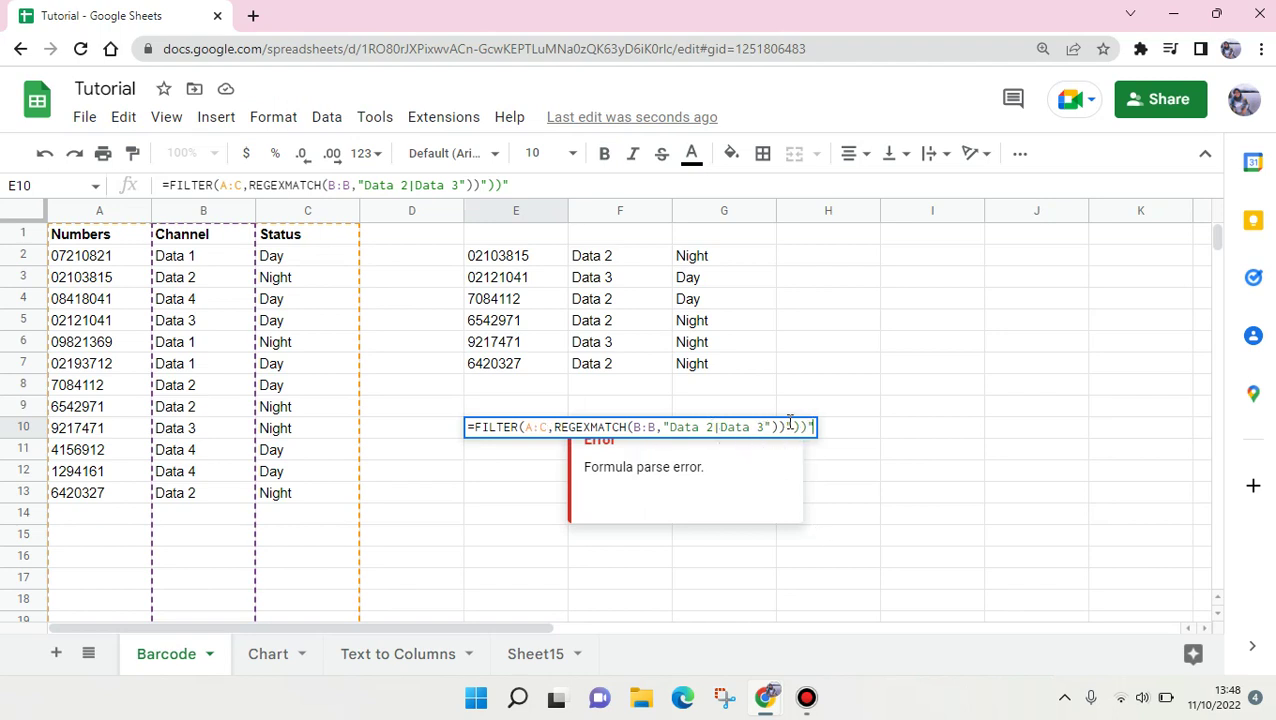
pyautogui.press('BackSpace')
pyautogui.press('BackSpace')
pyautogui.press('BackSpace')
pyautogui.press('BackSpace')
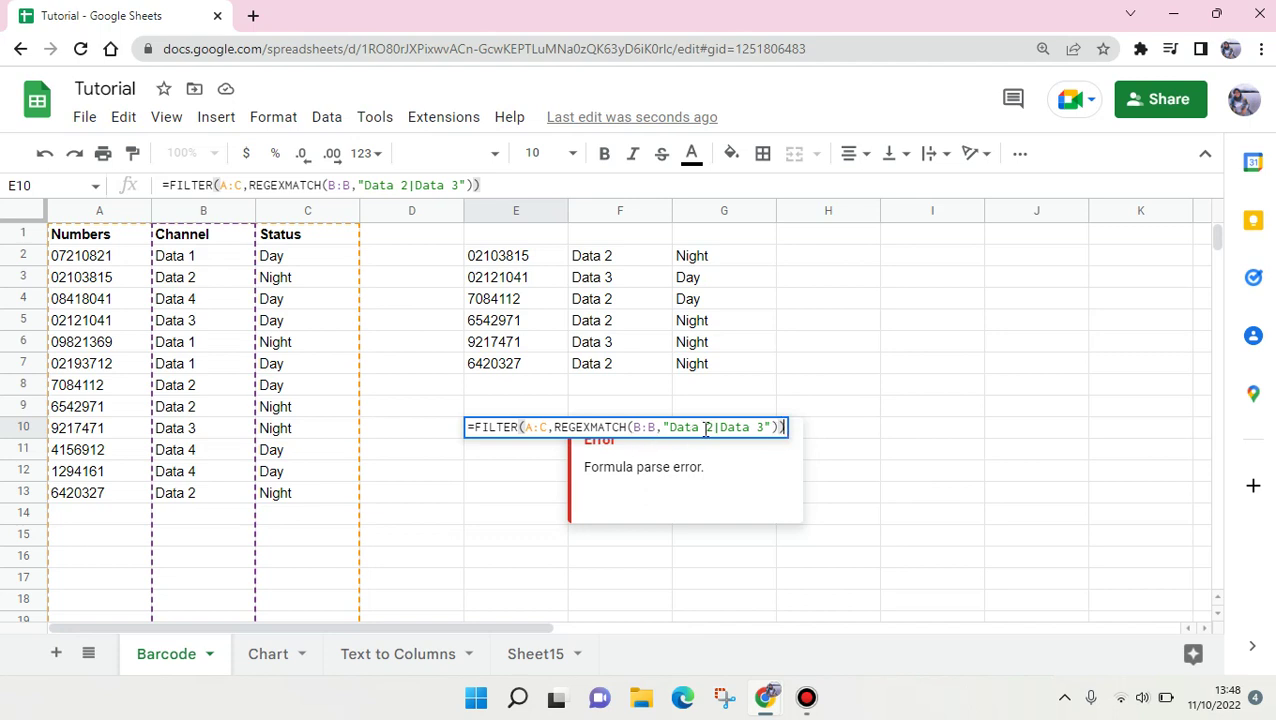
pyautogui.press('Return')
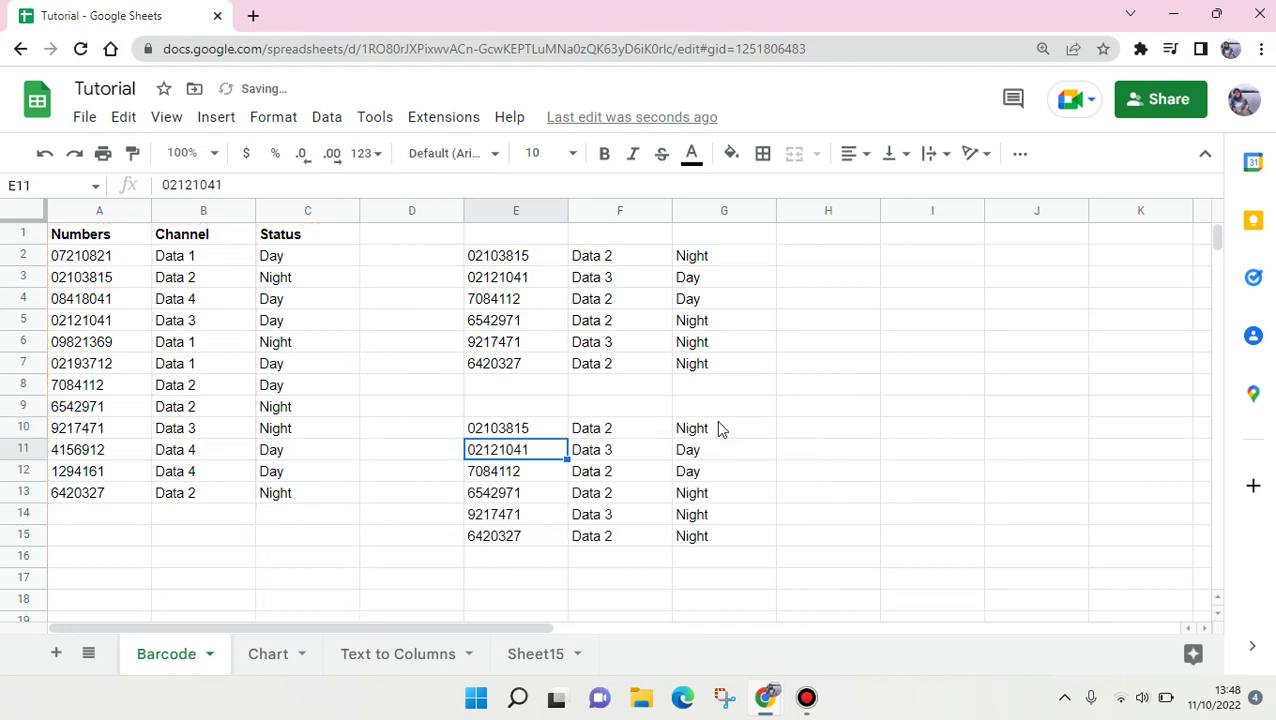
# Compare the REGEXMATCH-based formula in E10 with the plus-sign FILTER formula in E2, along with the rows each one returns.
pyautogui.doubleClick(535, 428)
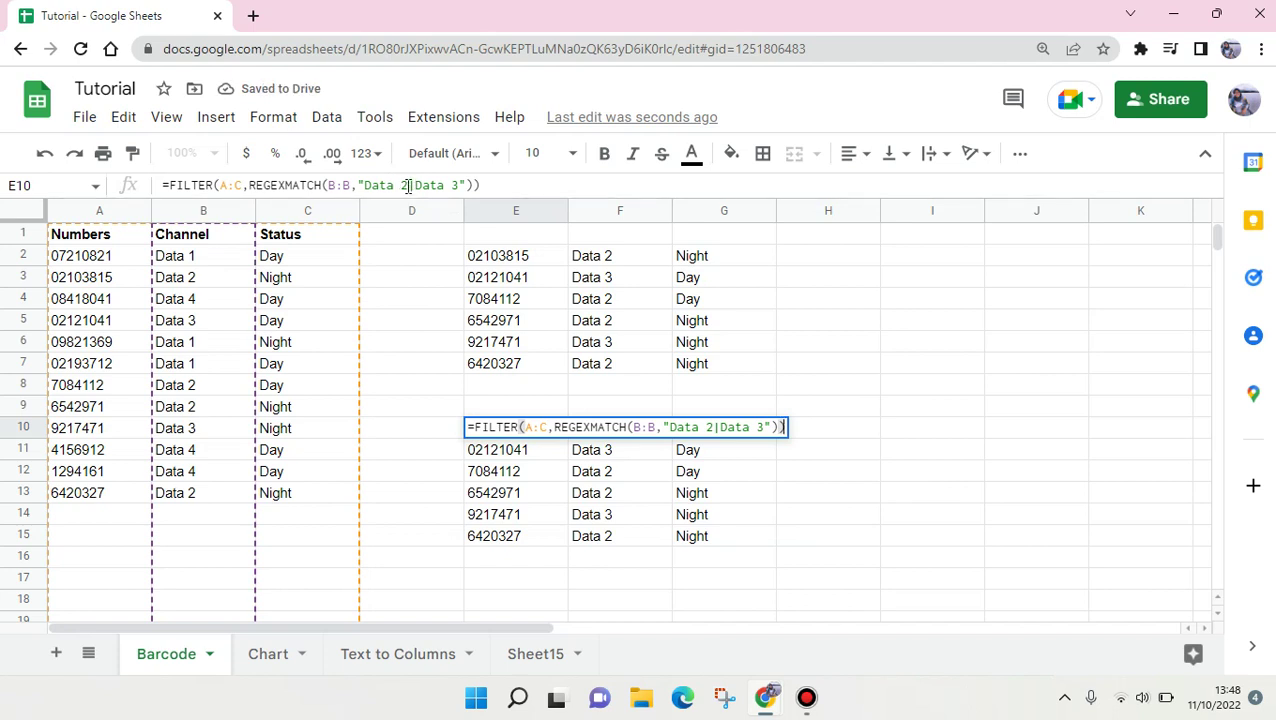
pyautogui.click(411, 185)
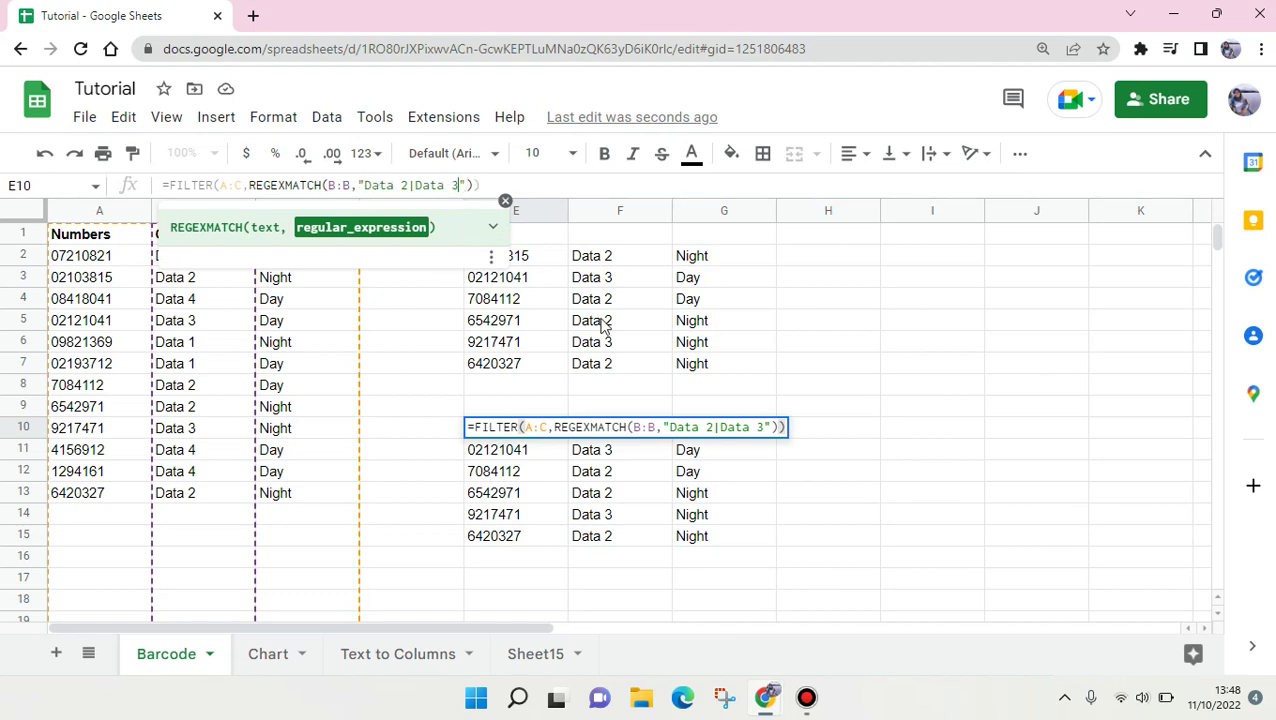
pyautogui.click(729, 466)
pyautogui.click(546, 260)
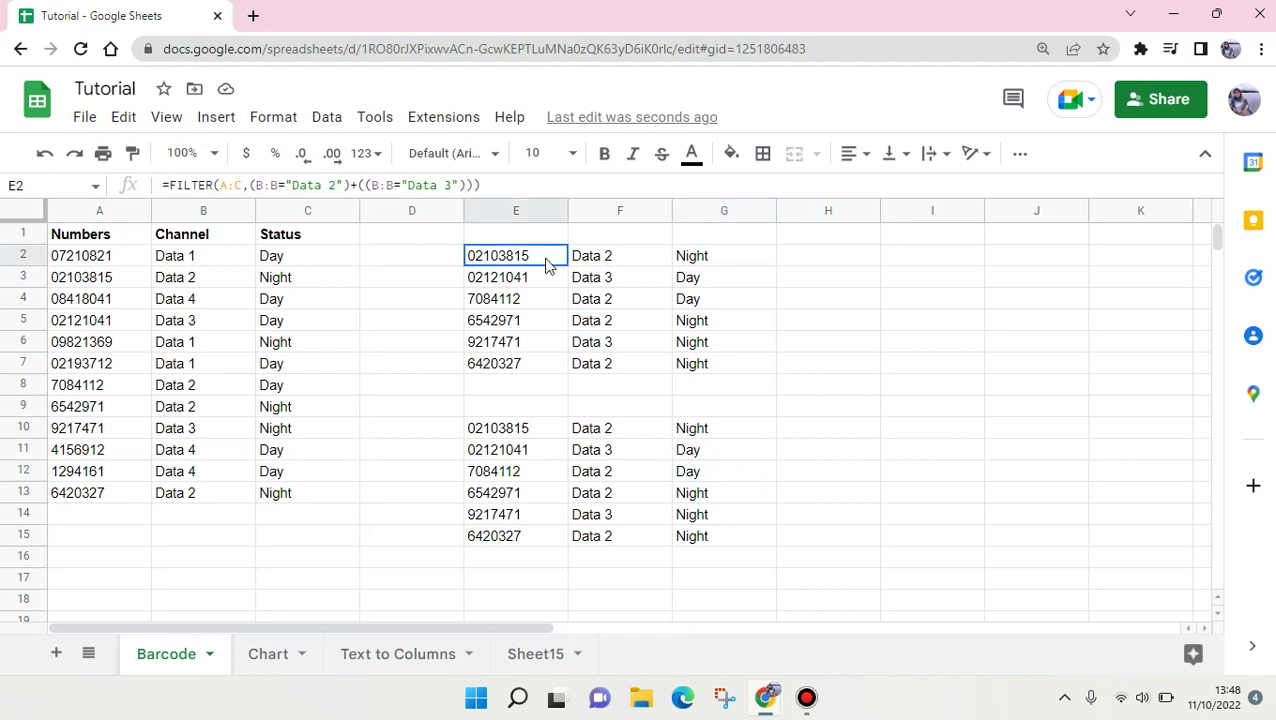
pyautogui.moveTo(546, 260); pyautogui.dragTo(726, 524)
pyautogui.click(746, 556)
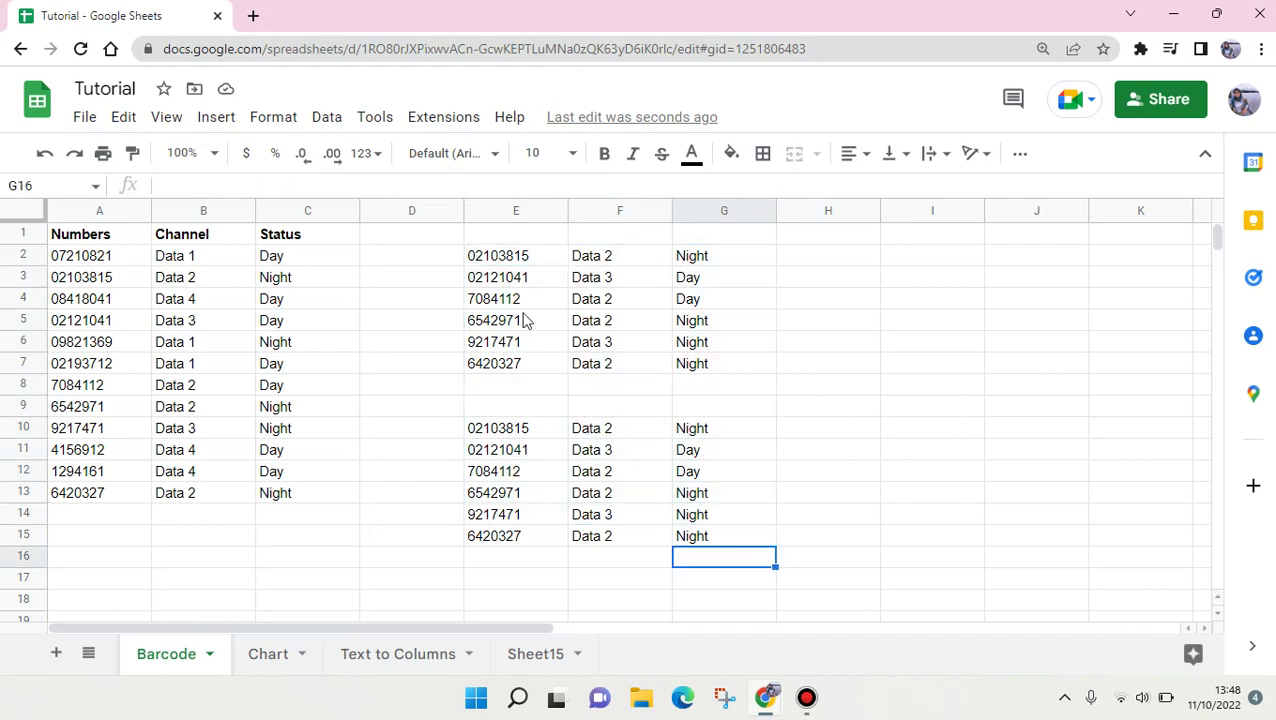
pyautogui.click(518, 262)
pyautogui.click(518, 430)
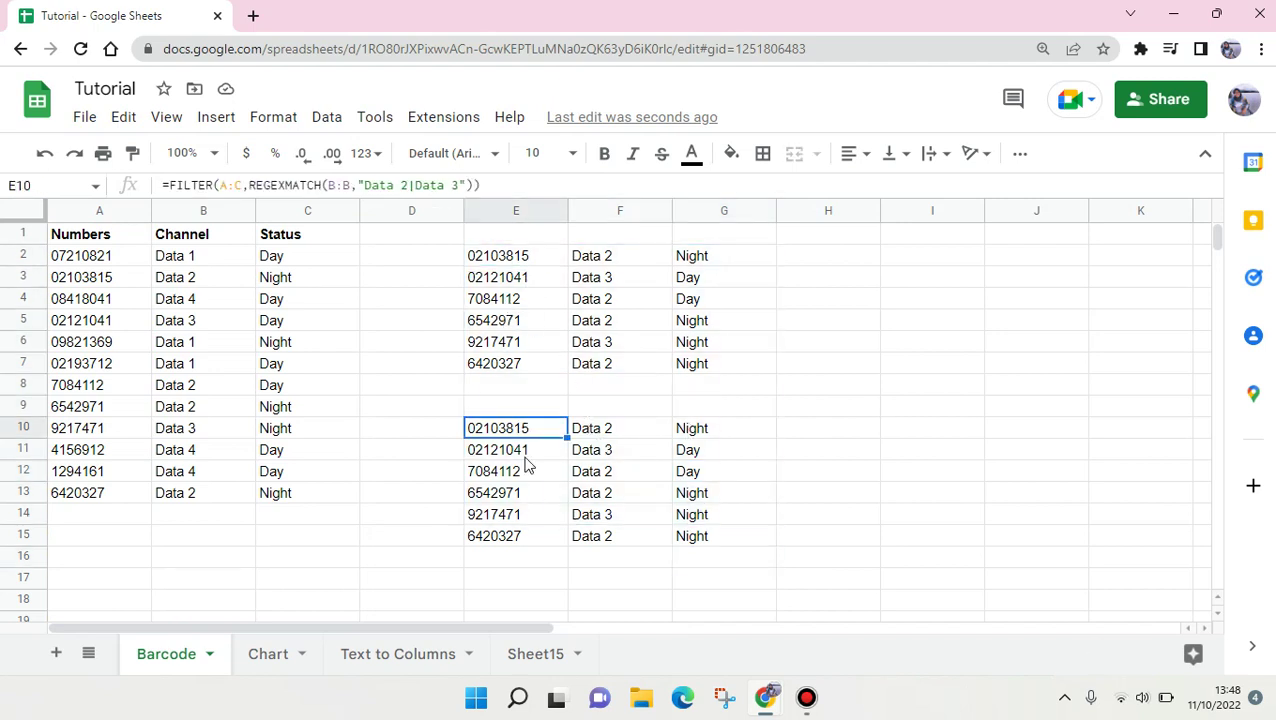
pyautogui.click(538, 493)
pyautogui.click(529, 259)
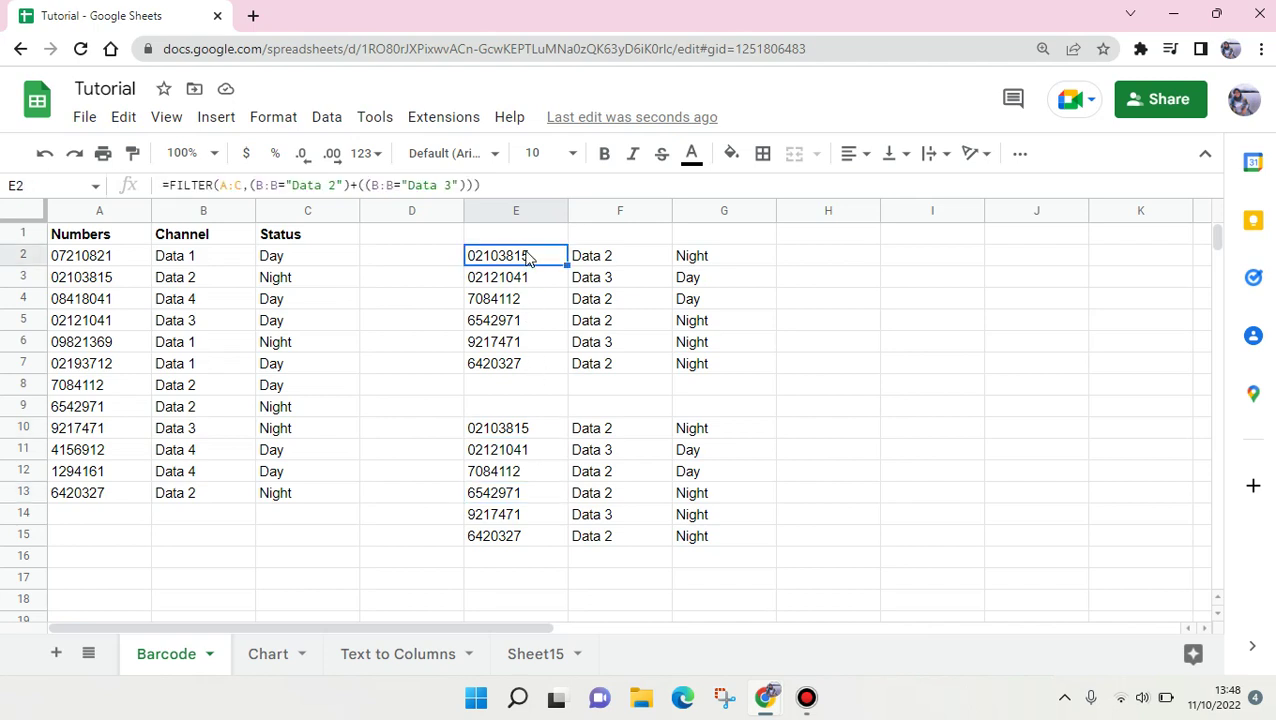
pyautogui.click(522, 437)
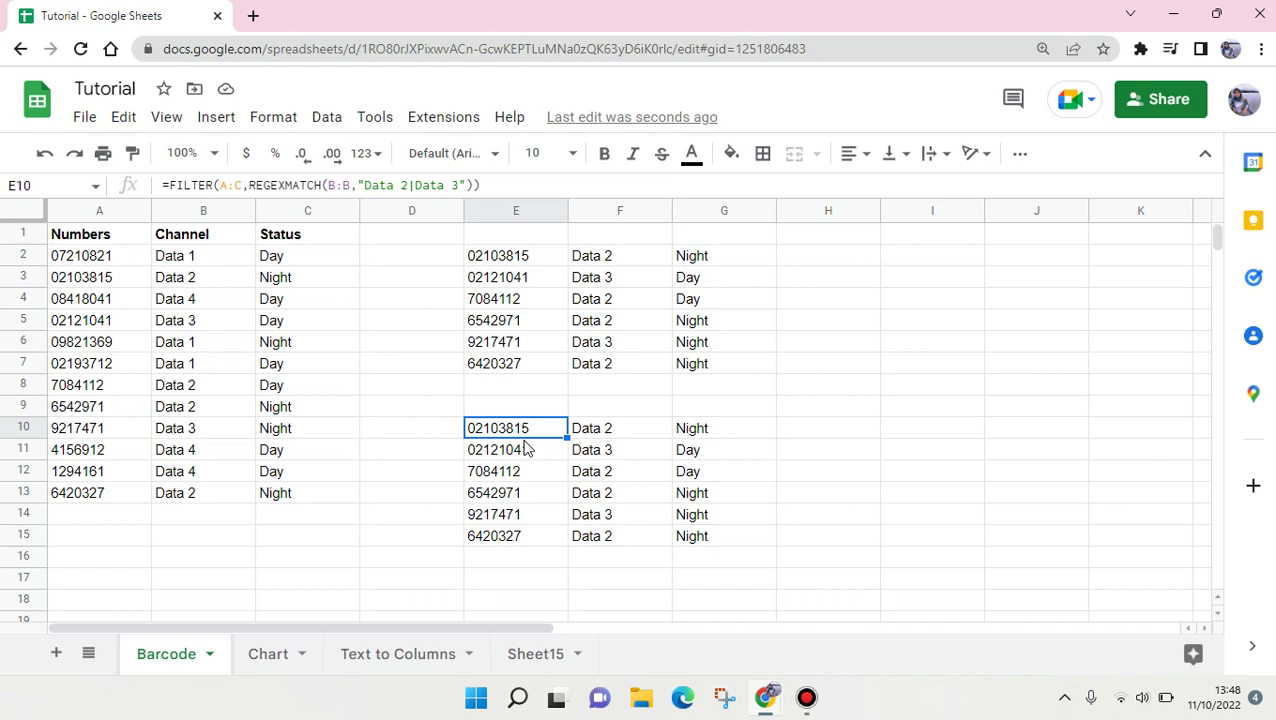